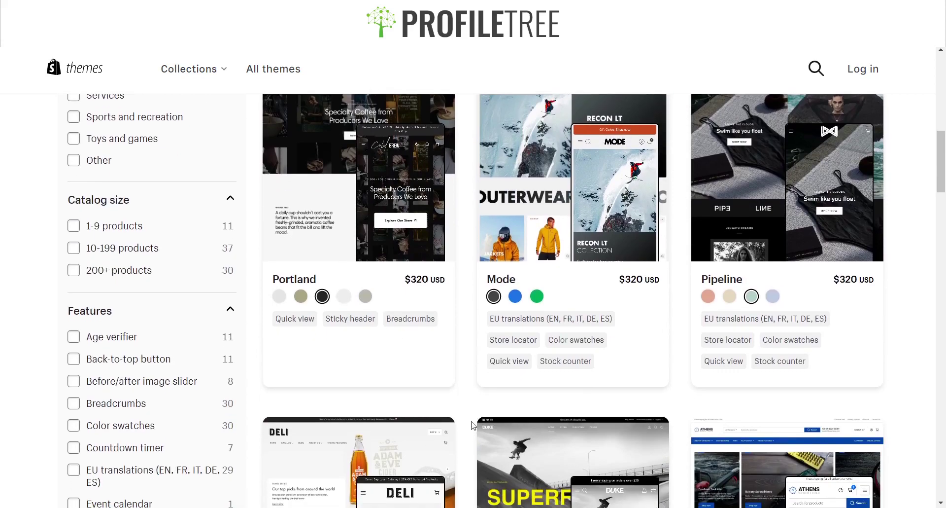
# Dismiss the trial reminder popup while browsing the Theme Store listing
pyautogui.scroll(-7, 474, 425)
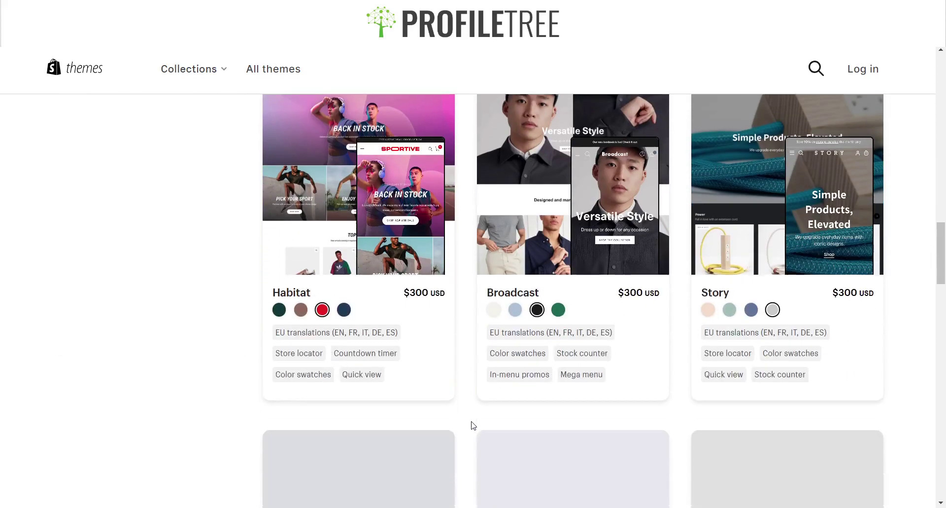
pyautogui.scroll(-3, 473, 423)
pyautogui.scroll(20, 469, 409)
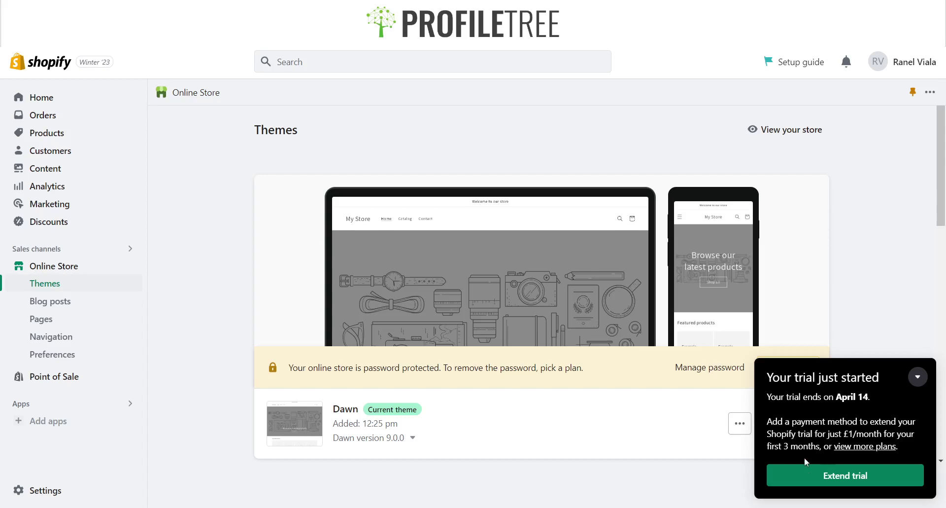
pyautogui.click(914, 387)
pyautogui.scroll(-2, 156, 275)
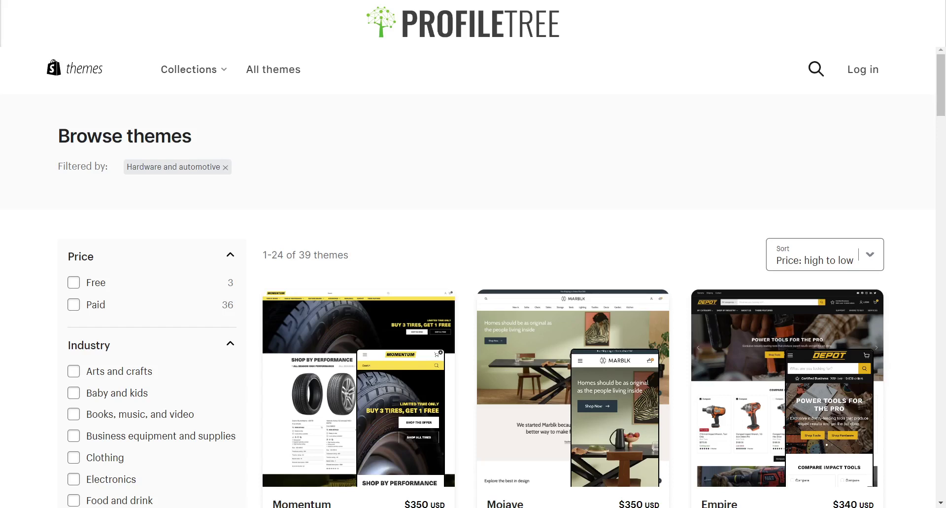
# Filter the listing to Free themes only and clear the Hardware and automotive filter
pyautogui.click(77, 302)
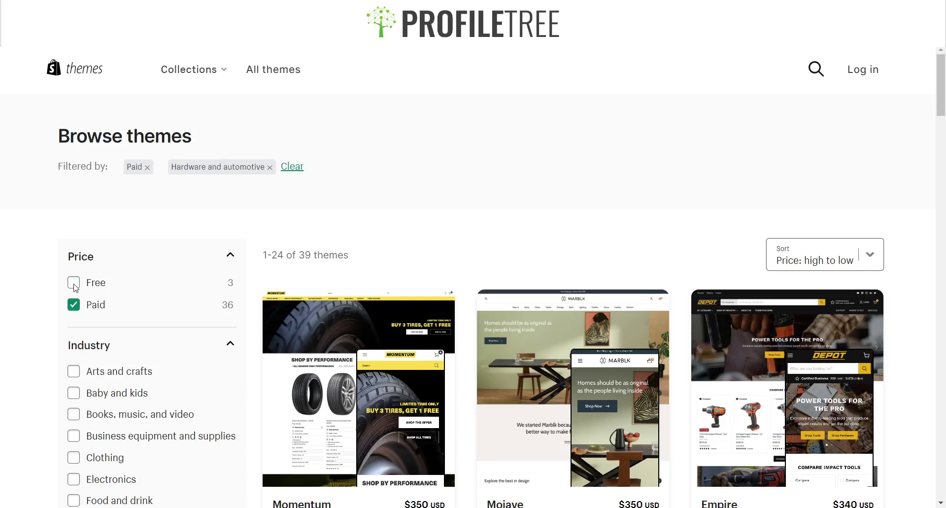
pyautogui.click(74, 308)
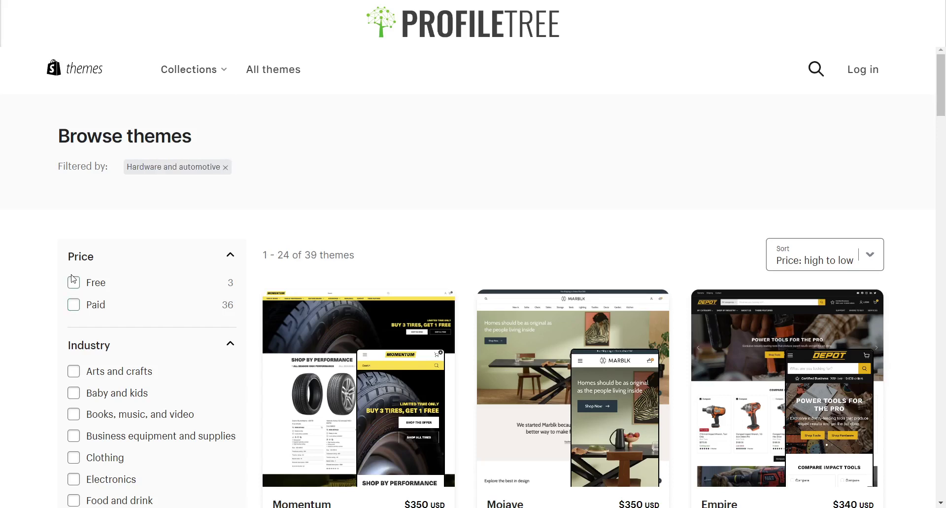
pyautogui.click(74, 282)
pyautogui.scroll(-6, 76, 283)
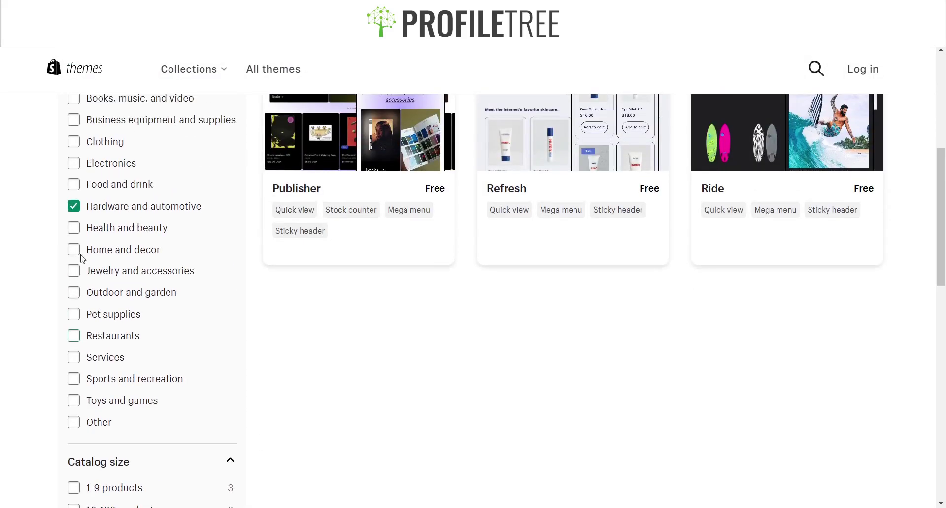
pyautogui.click(77, 213)
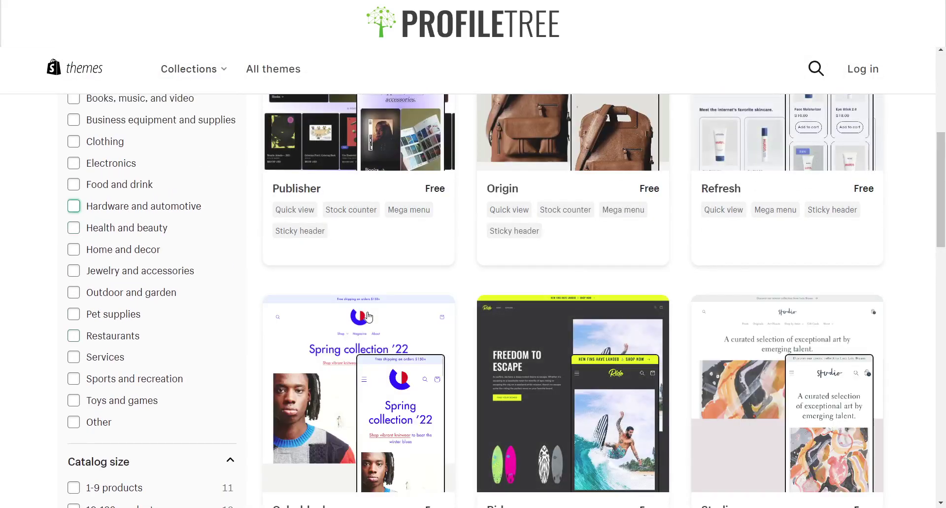
pyautogui.scroll(-4, 368, 314)
pyautogui.scroll(-2, 368, 317)
pyautogui.scroll(10, 369, 317)
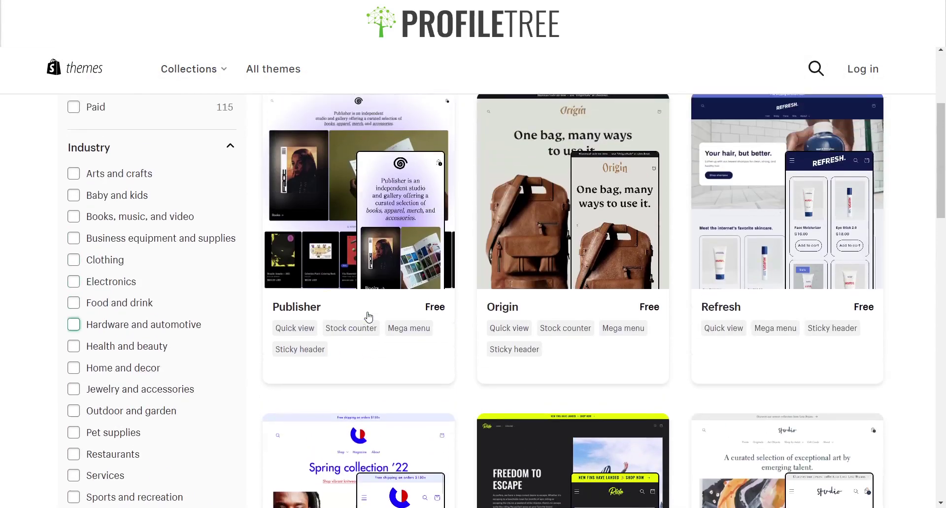
pyautogui.scroll(-15, 369, 314)
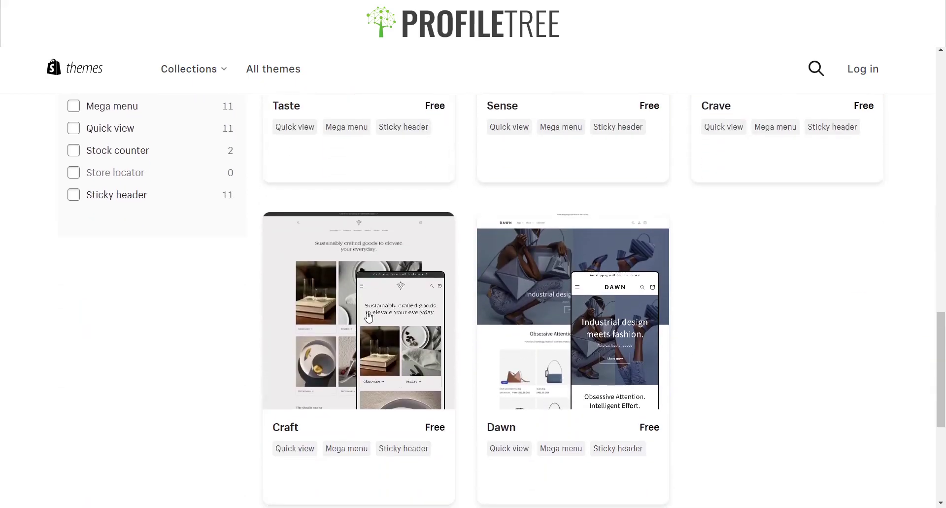
# Open Dawn's details page and browse its demo store preview
pyautogui.click(509, 318)
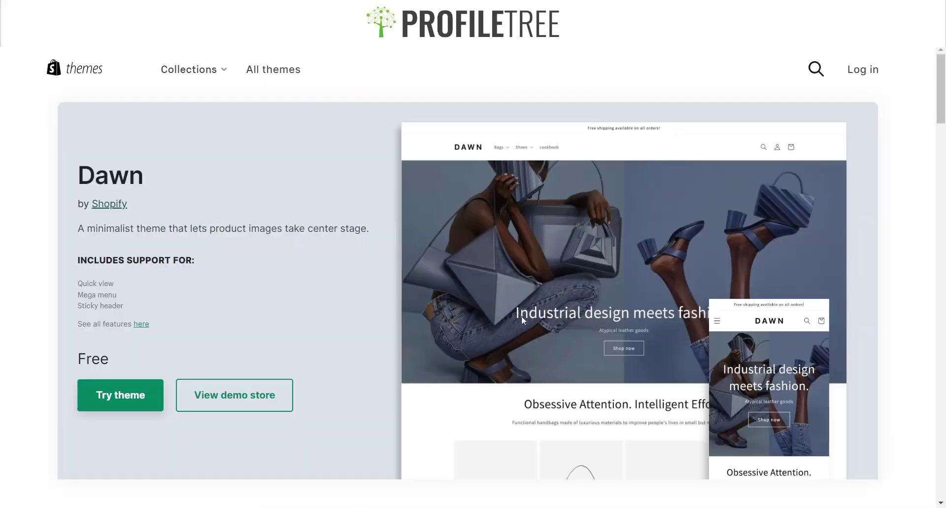
pyautogui.scroll(-3, 321, 229)
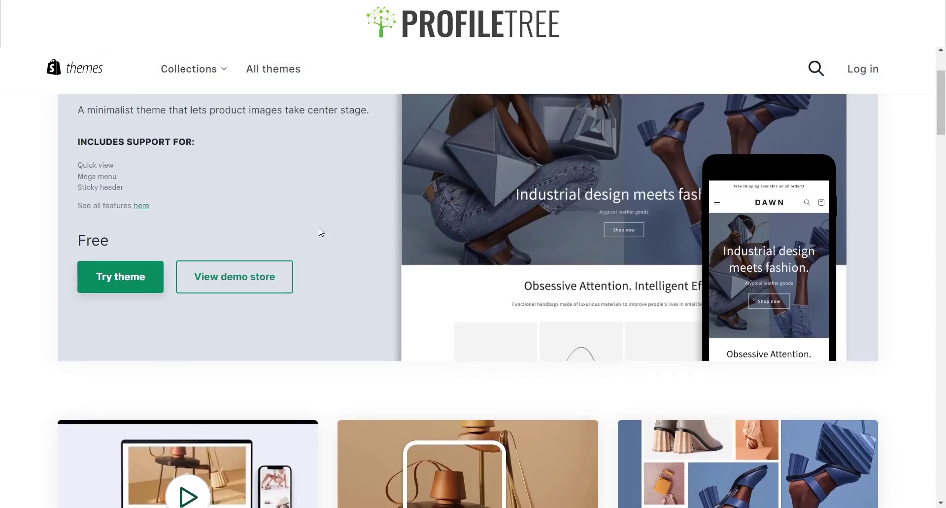
pyautogui.scroll(2, 312, 245)
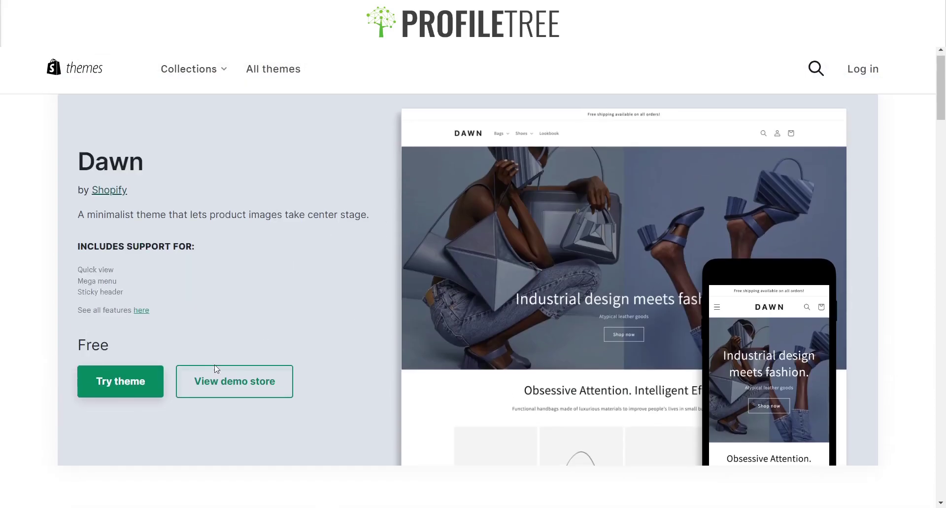
pyautogui.click(203, 374)
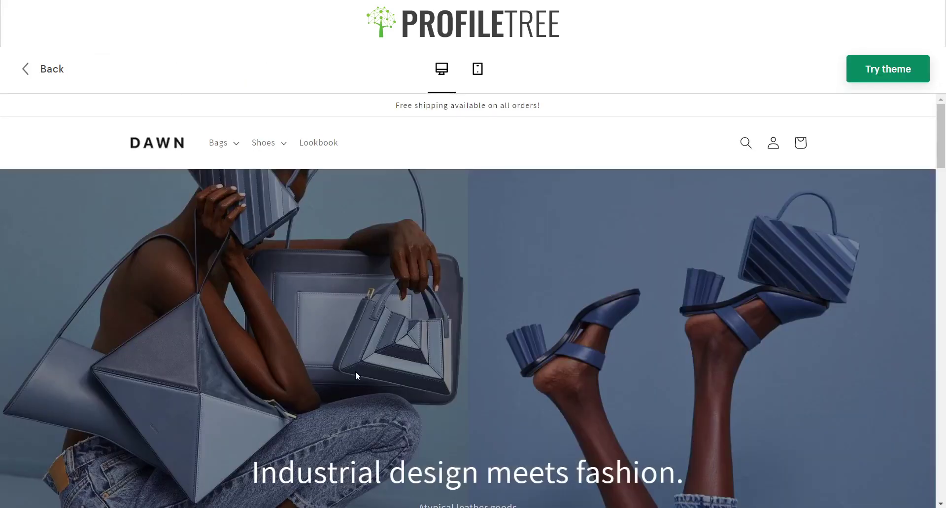
pyautogui.scroll(-10, 356, 375)
pyautogui.scroll(10, 356, 376)
pyautogui.scroll(-5, 364, 347)
pyautogui.scroll(5, 365, 347)
pyautogui.scroll(-4, 363, 294)
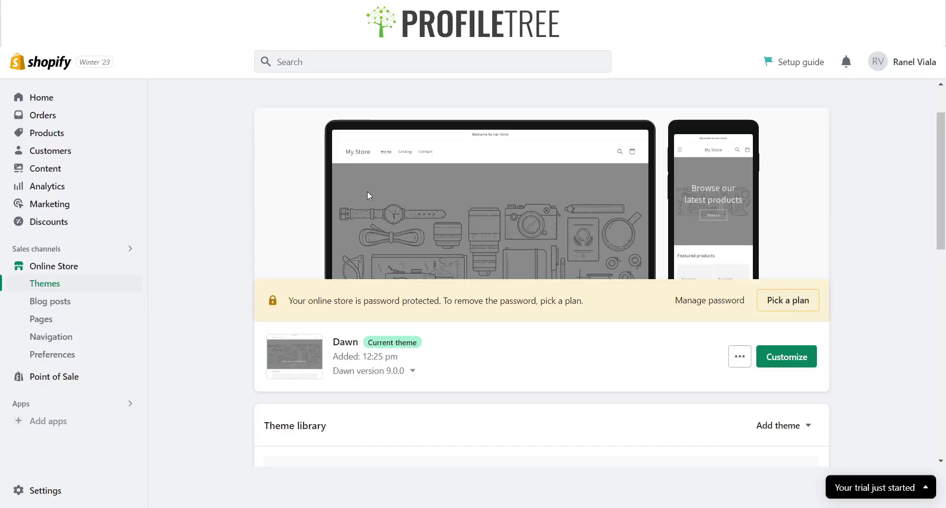
pyautogui.scroll(-1, 369, 195)
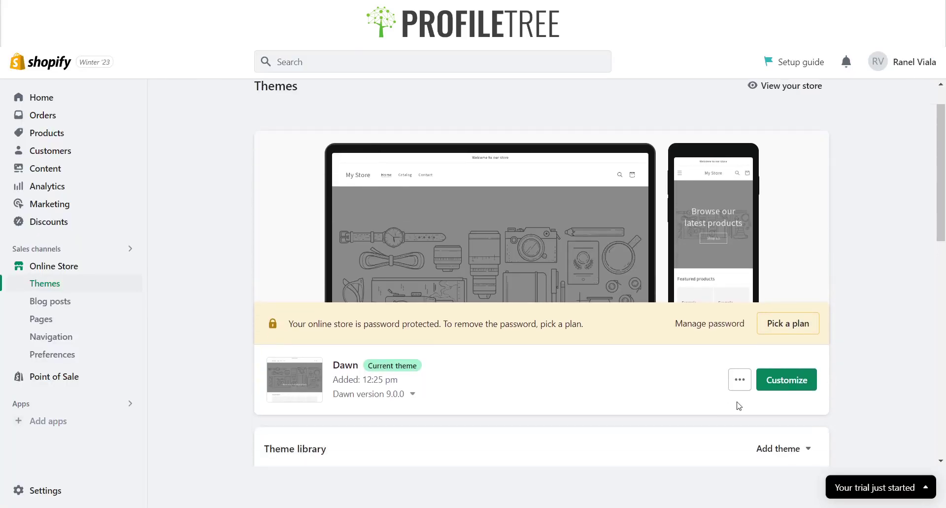
# Preview the store's home page in the Dawn theme editor, then exit to Themes
pyautogui.click(779, 382)
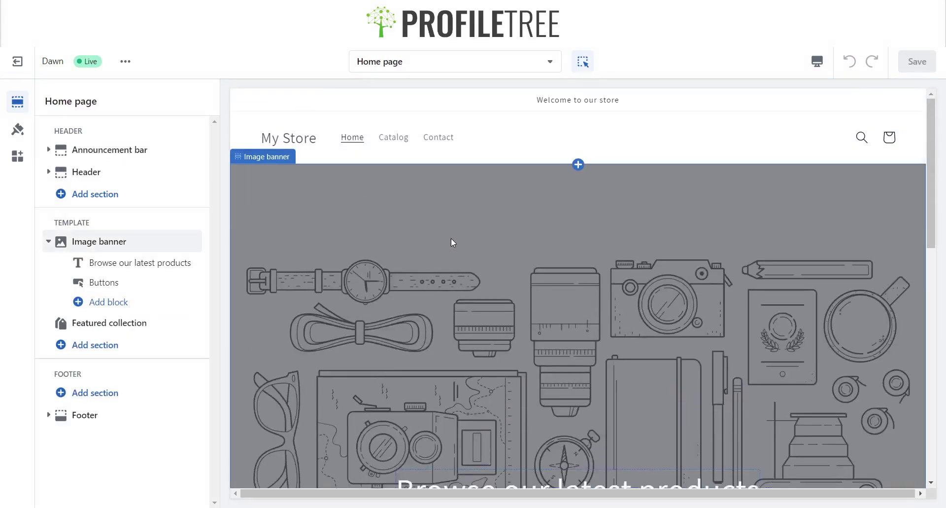
pyautogui.scroll(-4, 451, 238)
pyautogui.scroll(4, 451, 238)
pyautogui.scroll(-6, 451, 239)
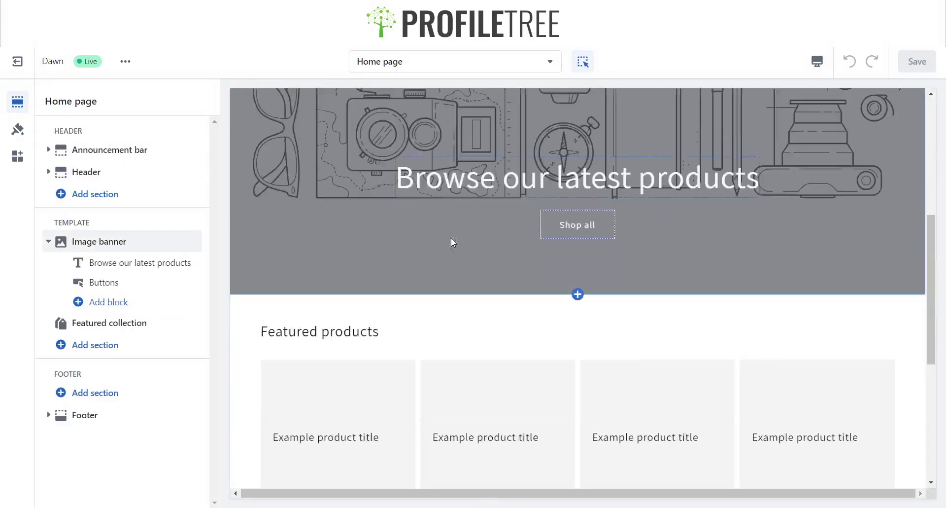
pyautogui.scroll(-6, 451, 238)
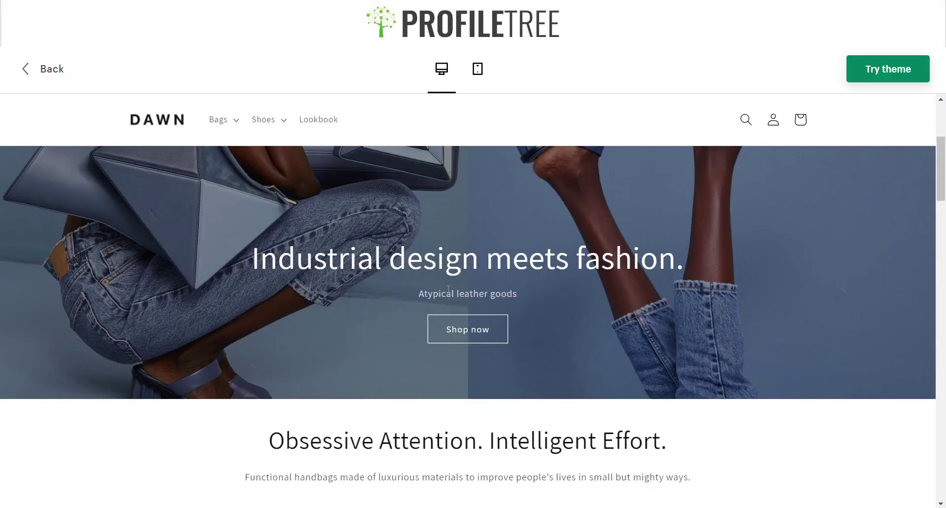
pyautogui.scroll(-20, 448, 289)
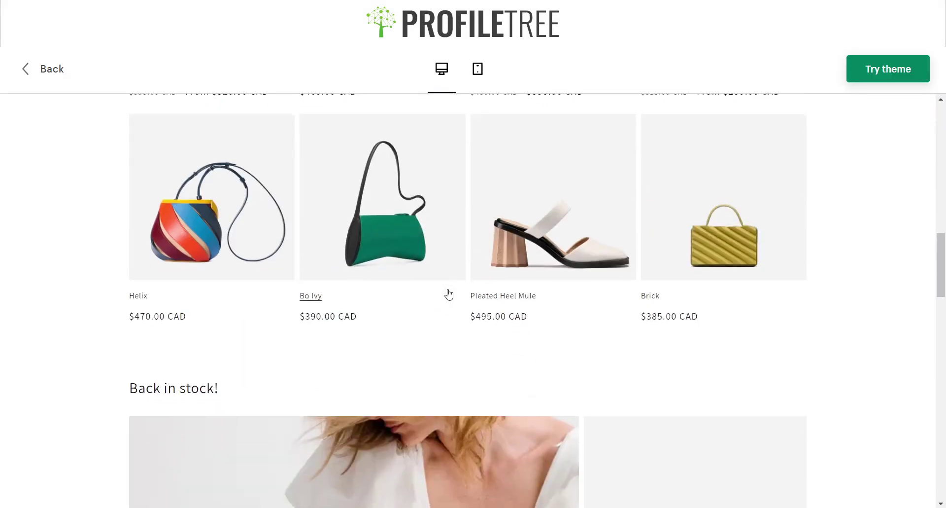
pyautogui.scroll(-10, 448, 294)
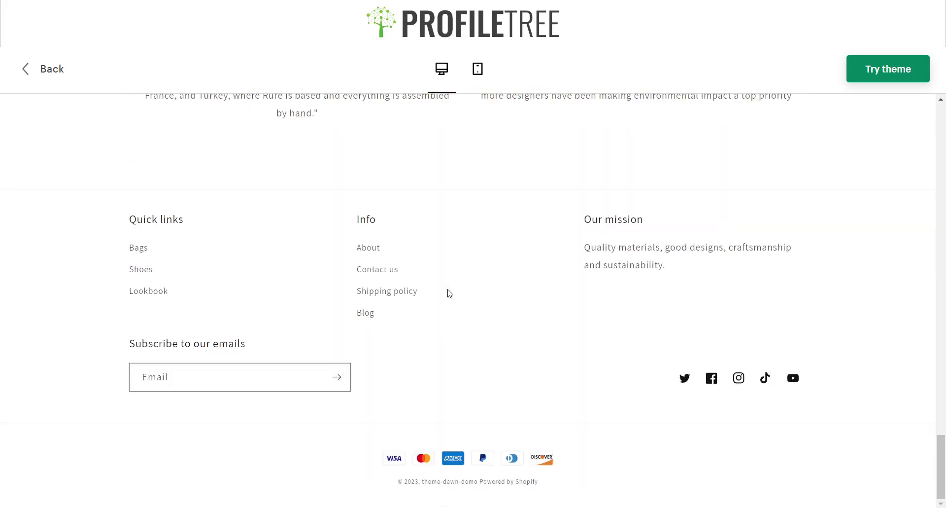
pyautogui.scroll(7, 446, 288)
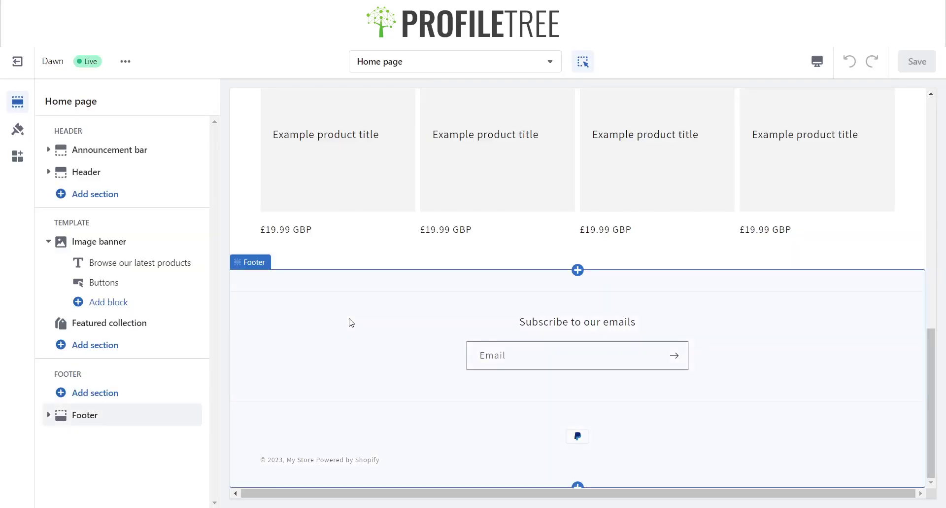
pyautogui.click(16, 59)
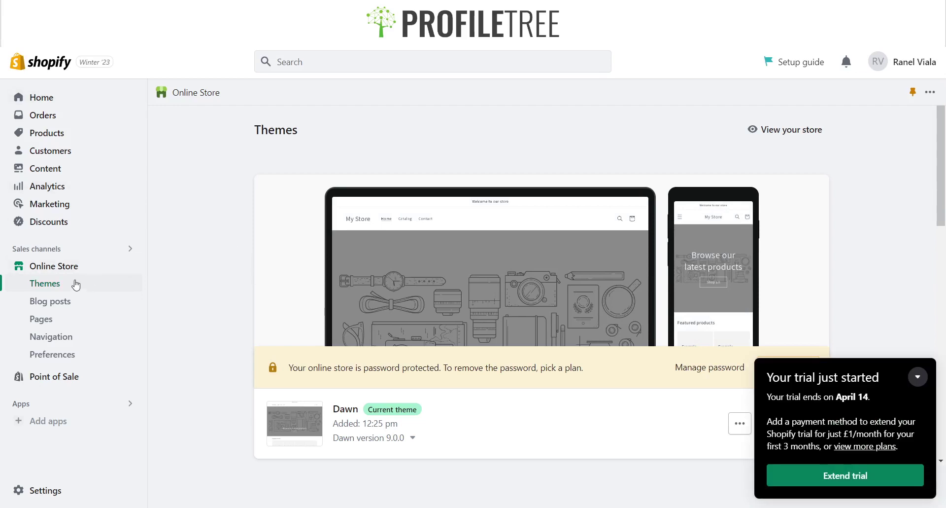
# From the admin home, dismiss the trial popup and reach Themes via the Customize task
pyautogui.click(33, 96)
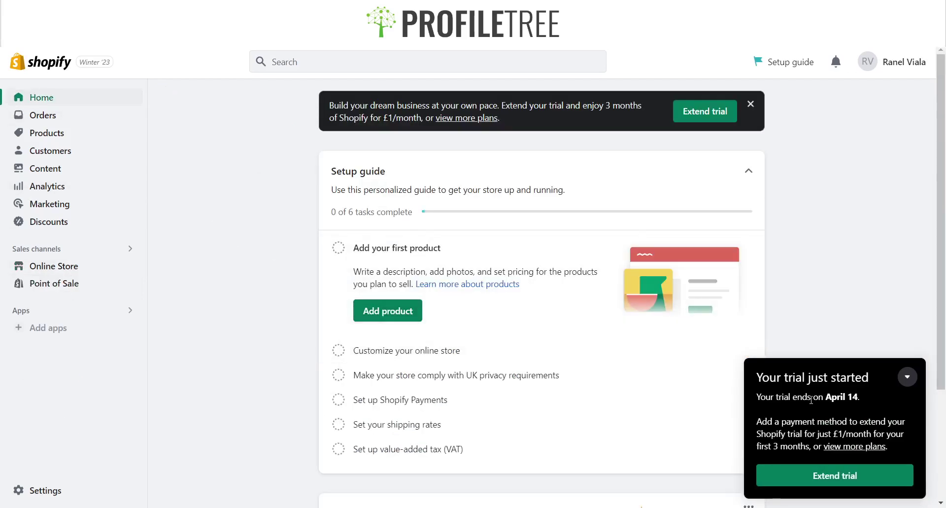
pyautogui.click(908, 377)
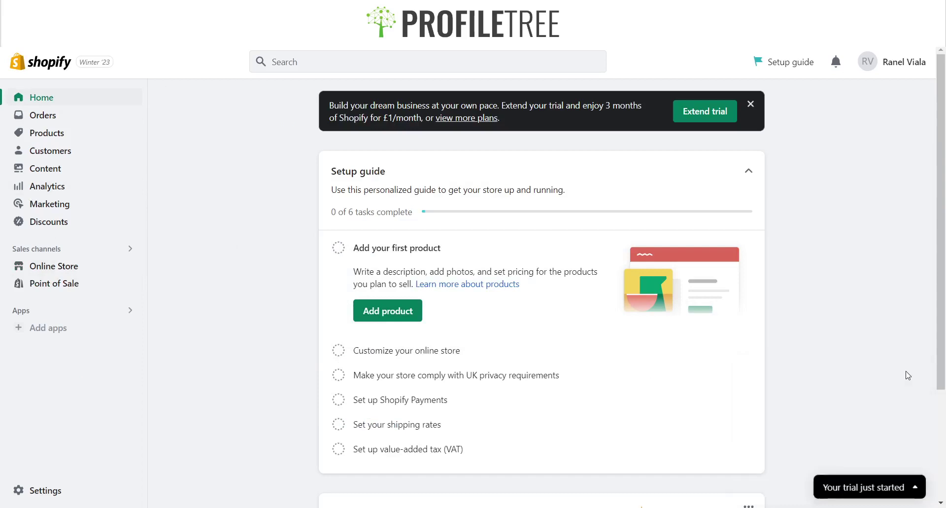
pyautogui.click(421, 351)
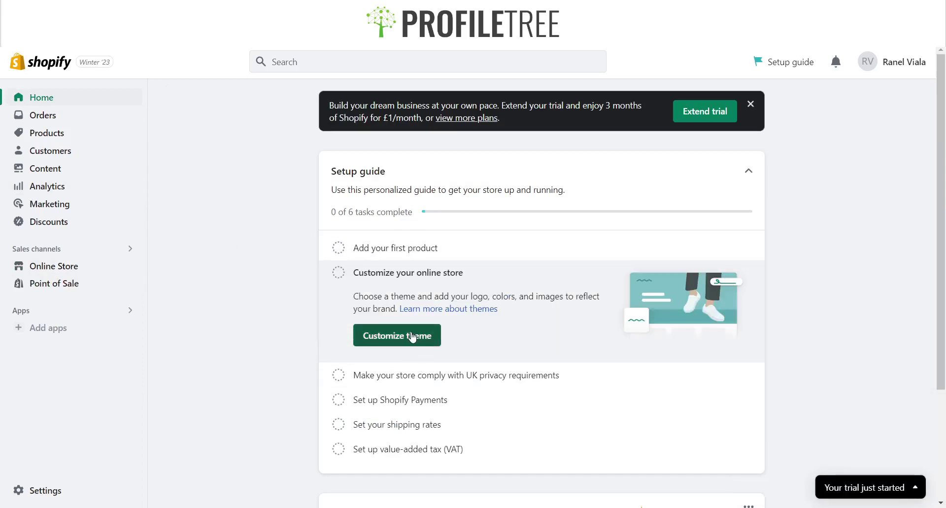
pyautogui.click(419, 334)
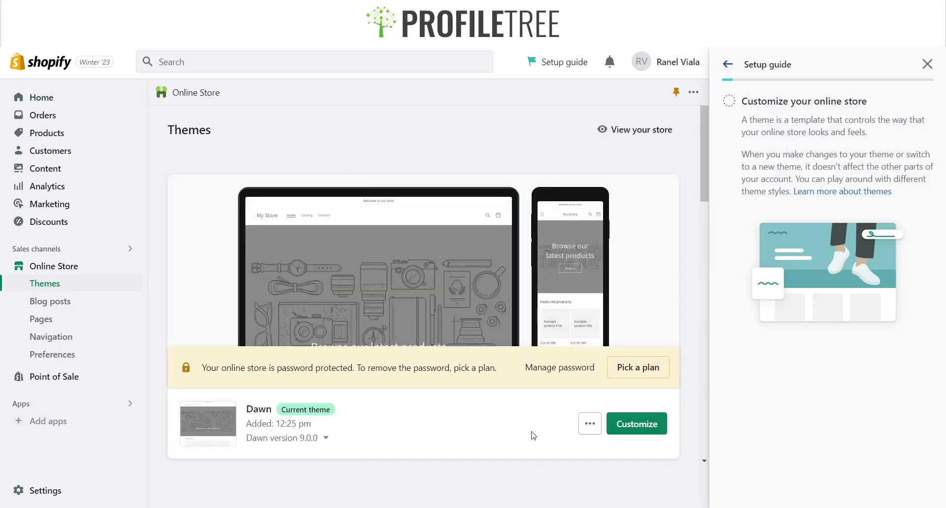
# Add the free Ride theme from Popular free themes to the library
pyautogui.scroll(-2, 532, 435)
pyautogui.scroll(-4, 532, 435)
pyautogui.scroll(-6, 533, 435)
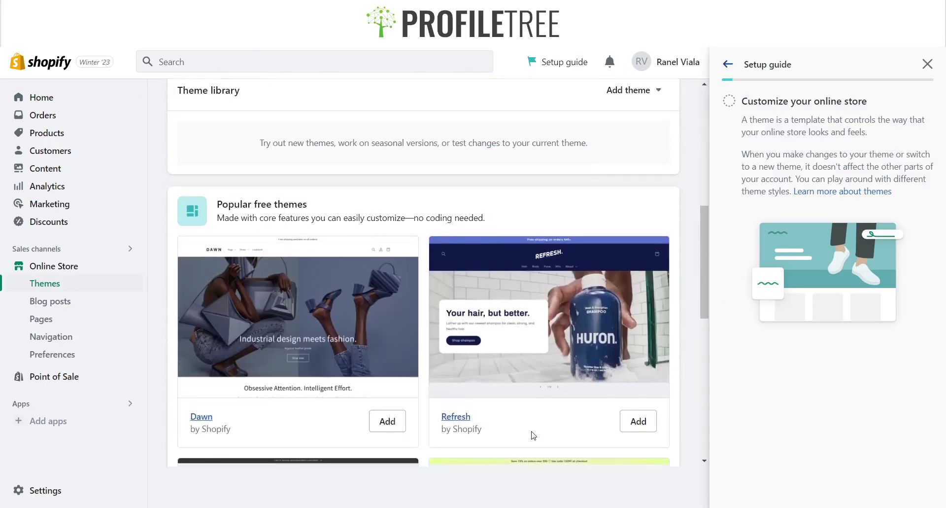
pyautogui.scroll(-5, 533, 435)
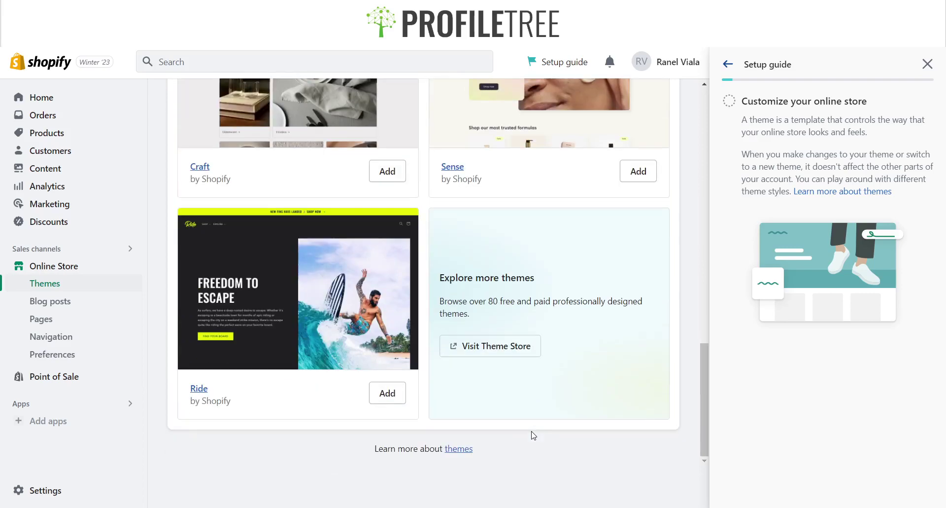
pyautogui.click(386, 392)
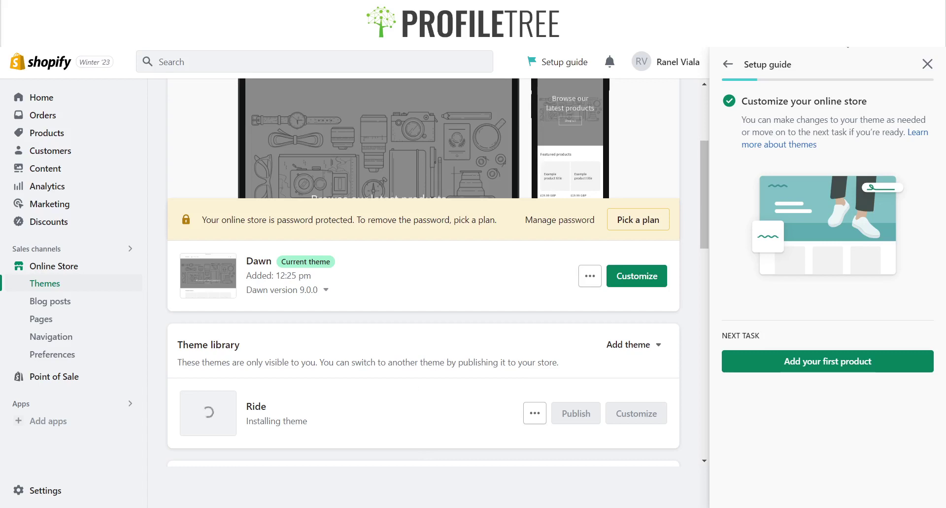
# Open Dawn in the editor, add then undo an announcement, and list sections for under Header
pyautogui.click(638, 280)
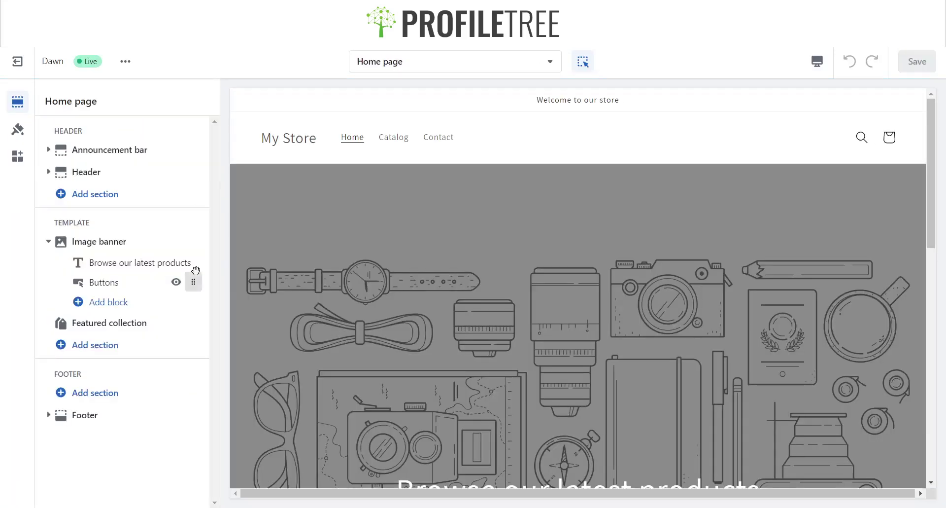
pyautogui.click(48, 149)
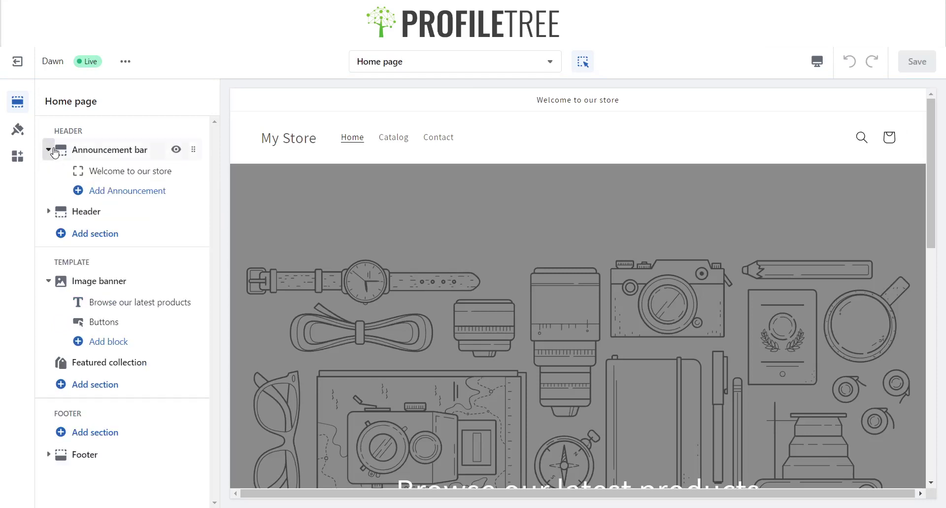
pyautogui.click(128, 192)
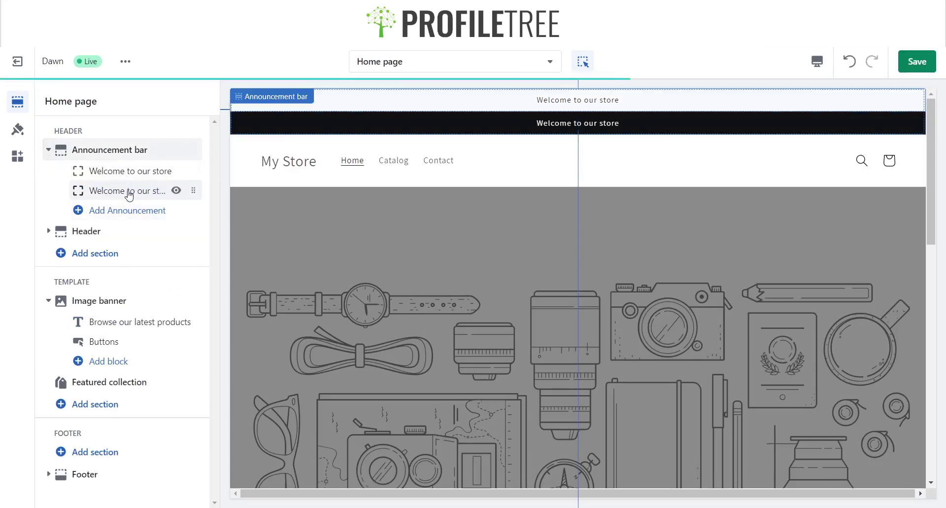
pyautogui.click(485, 102)
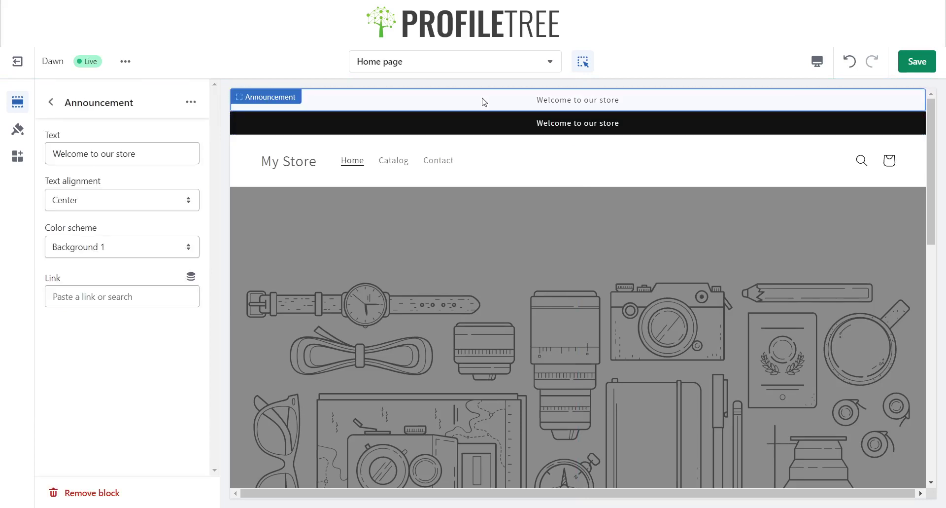
pyautogui.hotkey('ctrl', 'z')
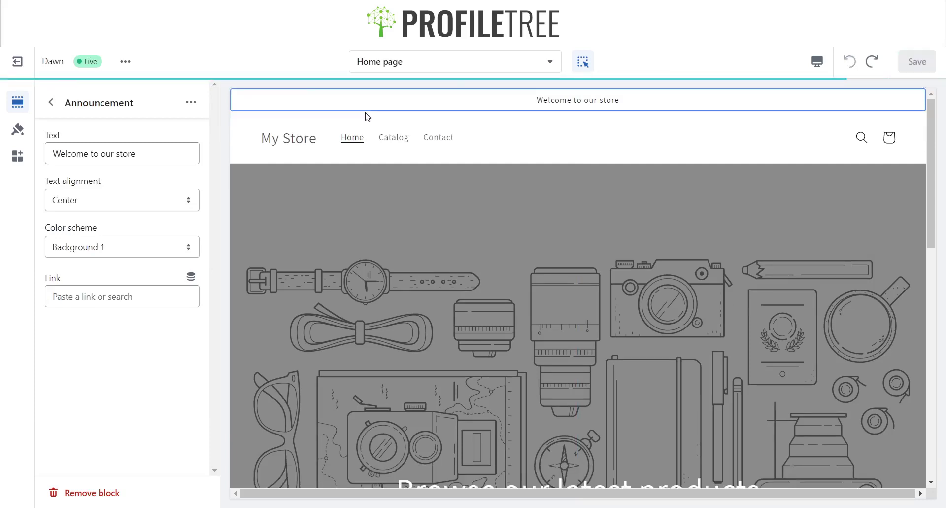
pyautogui.click(51, 102)
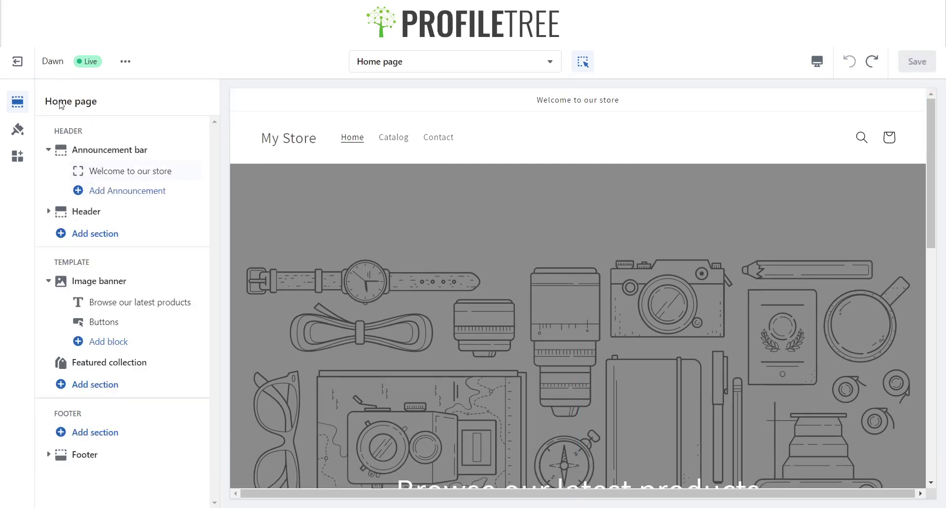
pyautogui.click(84, 242)
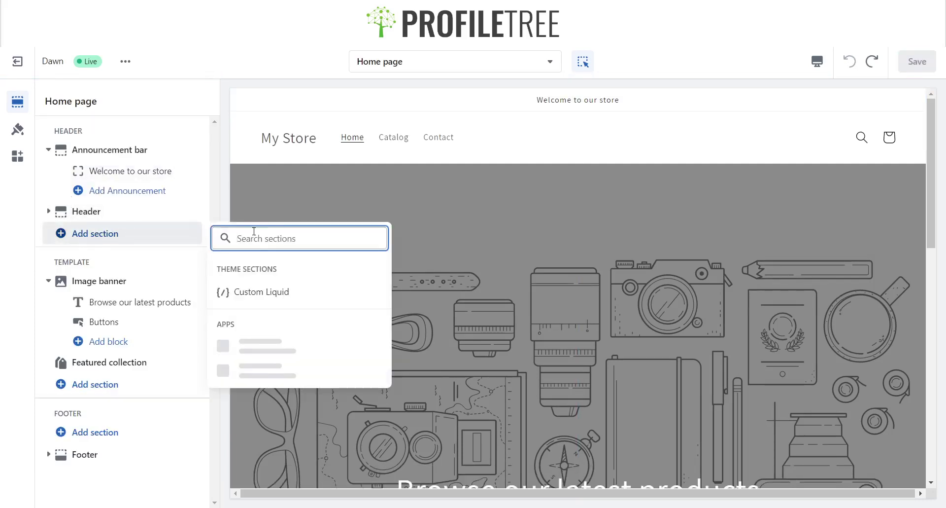
# Add and undo a Custom Liquid section, then select the header and Image banner in the preview
pyautogui.click(262, 294)
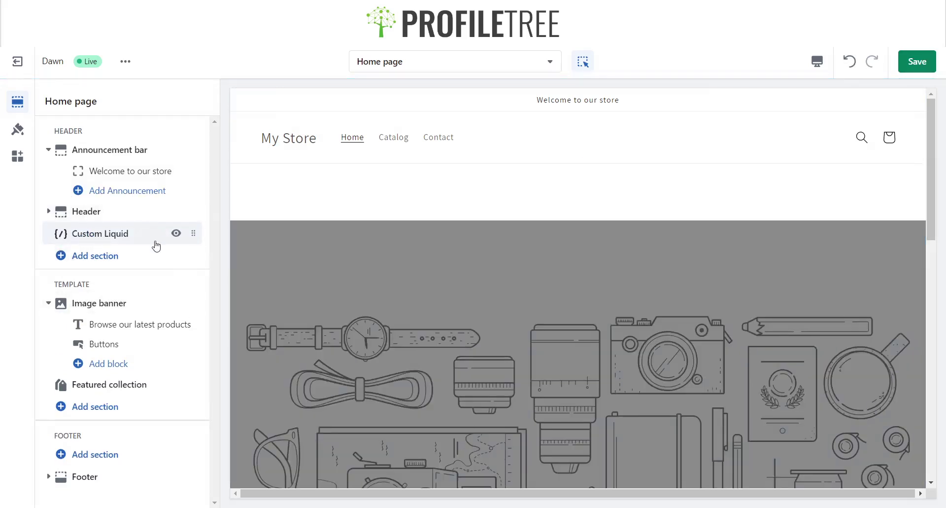
pyautogui.hotkey('ctrl', 'z')
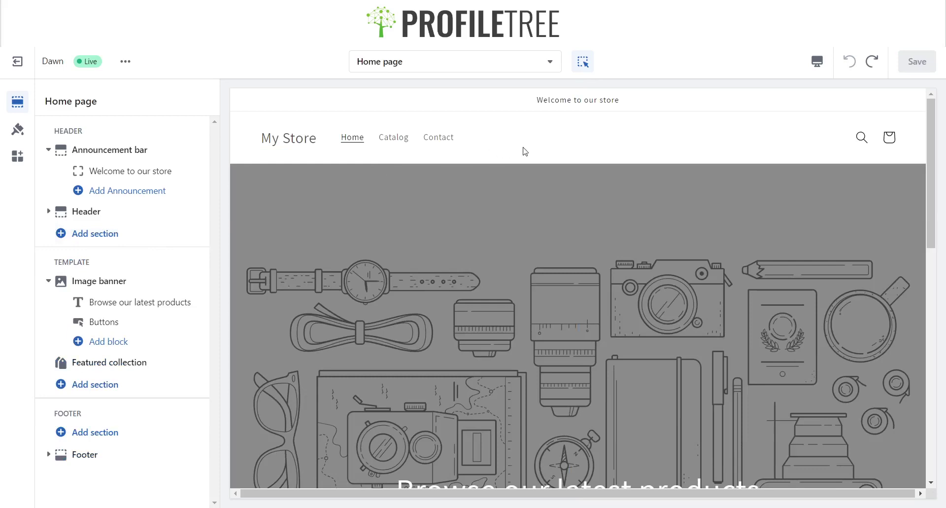
pyautogui.click(582, 161)
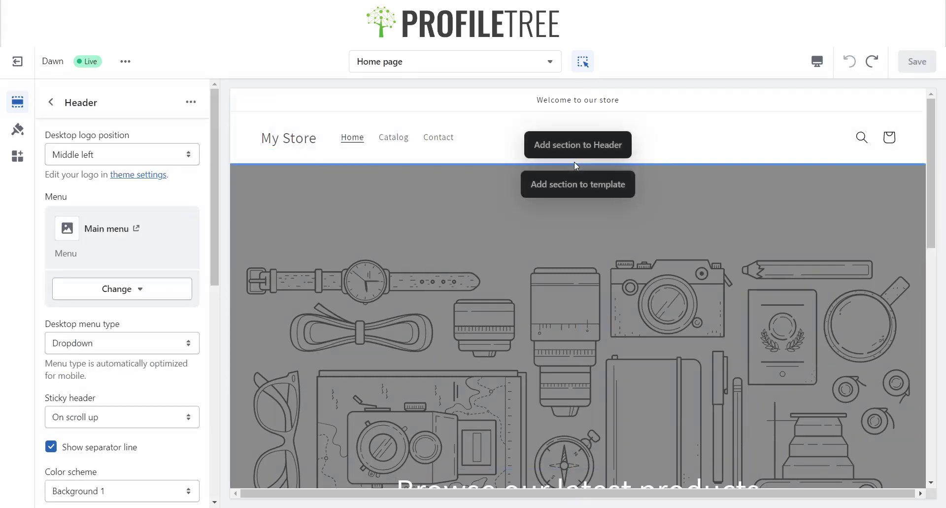
pyautogui.click(407, 229)
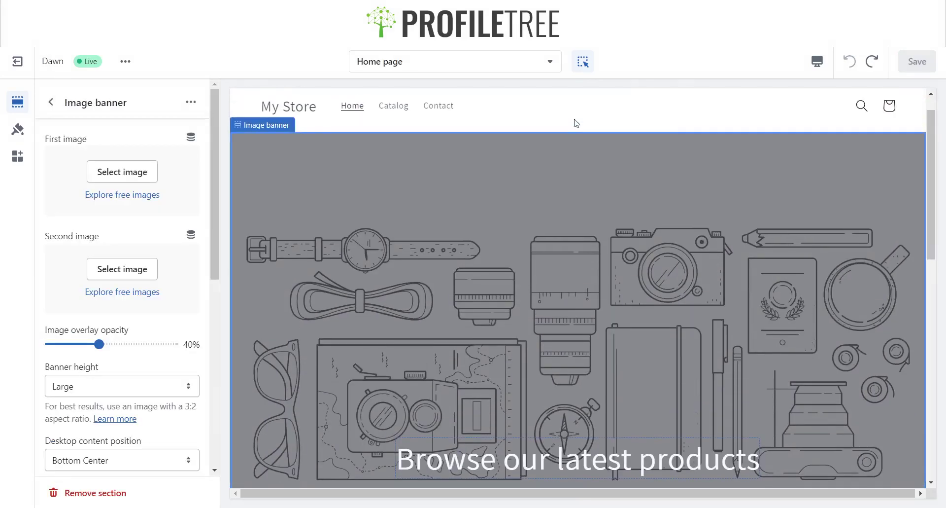
pyautogui.moveTo(580, 132)
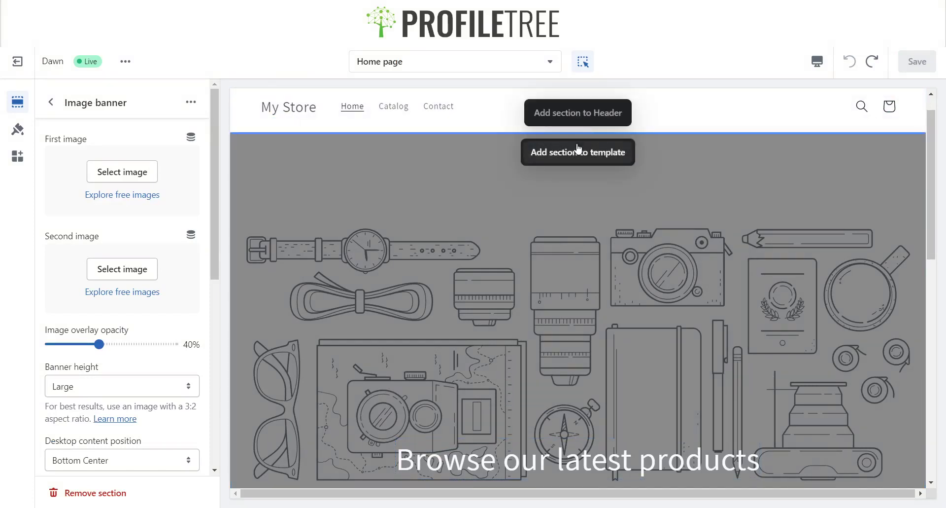
# Add a Featured collection section to the template, then undo it with Ctrl+Z
pyautogui.click(576, 148)
pyautogui.scroll(-2, 697, 296)
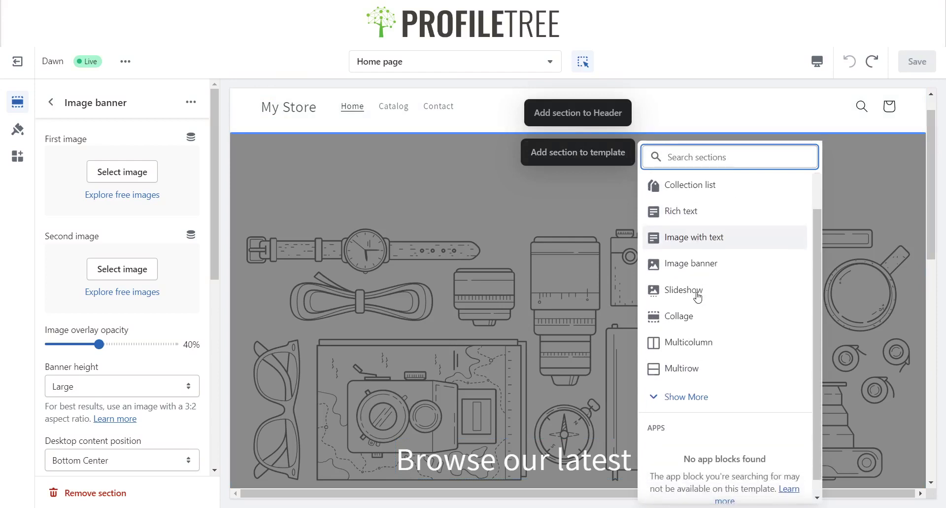
pyautogui.scroll(-1, 697, 297)
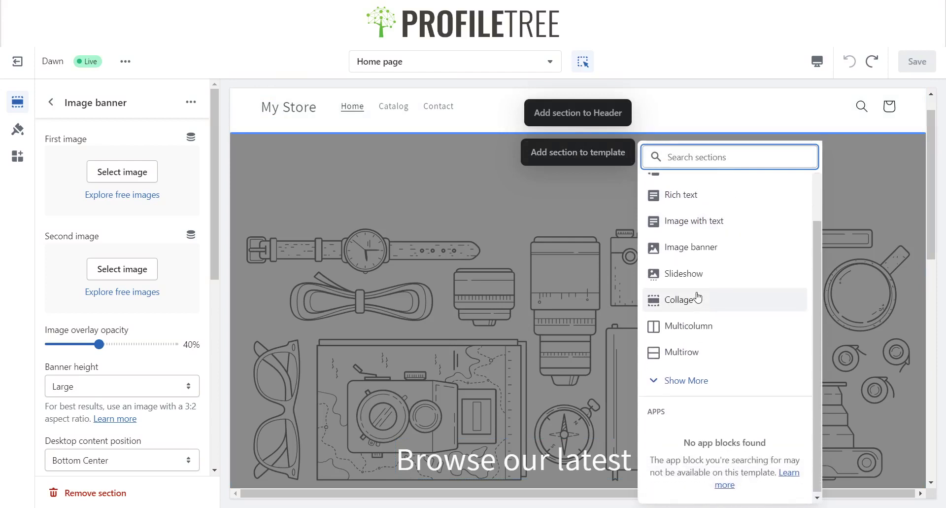
pyautogui.click(673, 381)
pyautogui.scroll(-3, 674, 384)
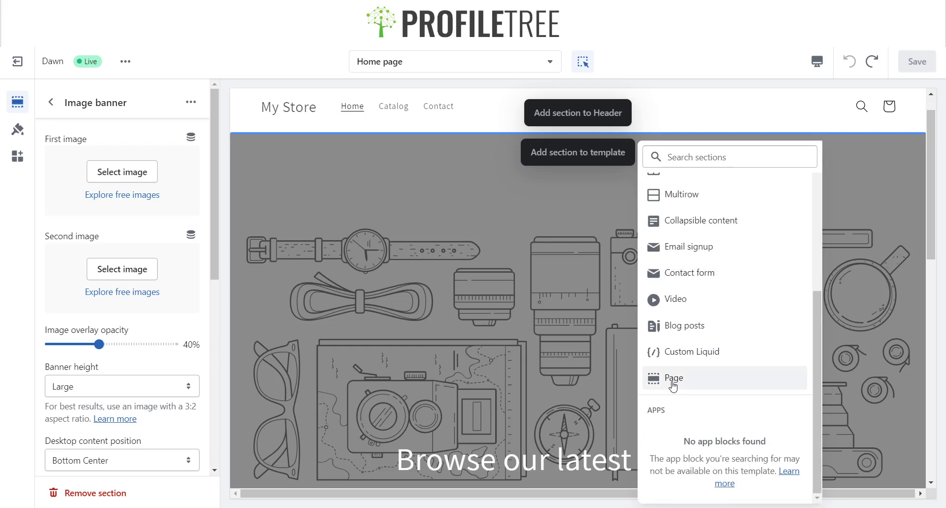
pyautogui.scroll(5, 692, 355)
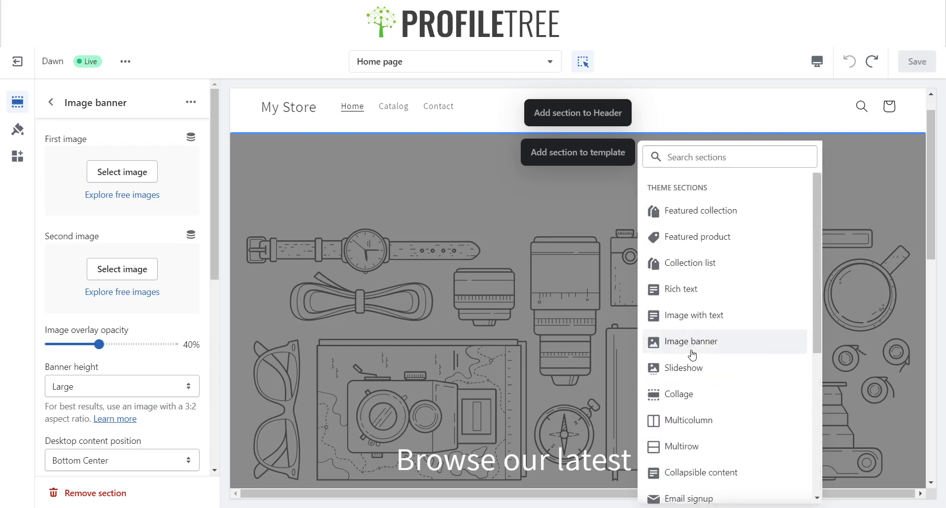
pyautogui.click(693, 210)
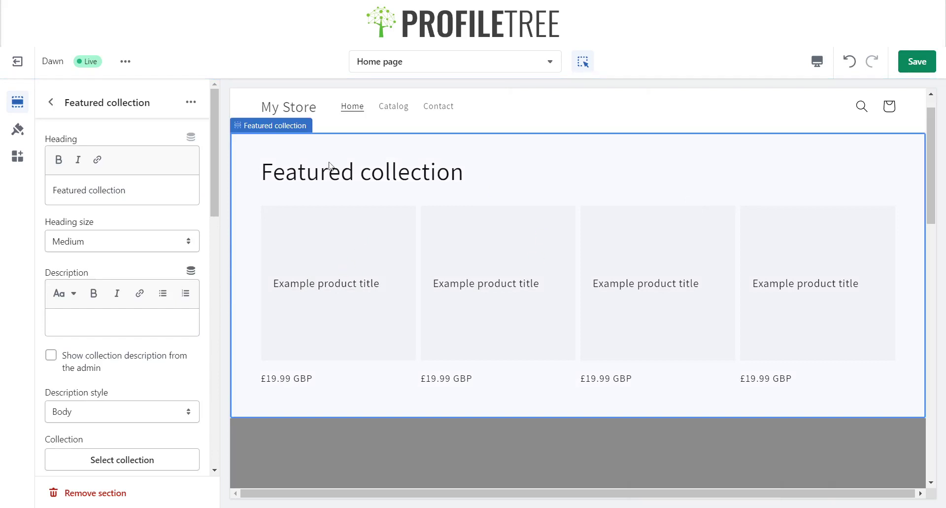
pyautogui.click(238, 127)
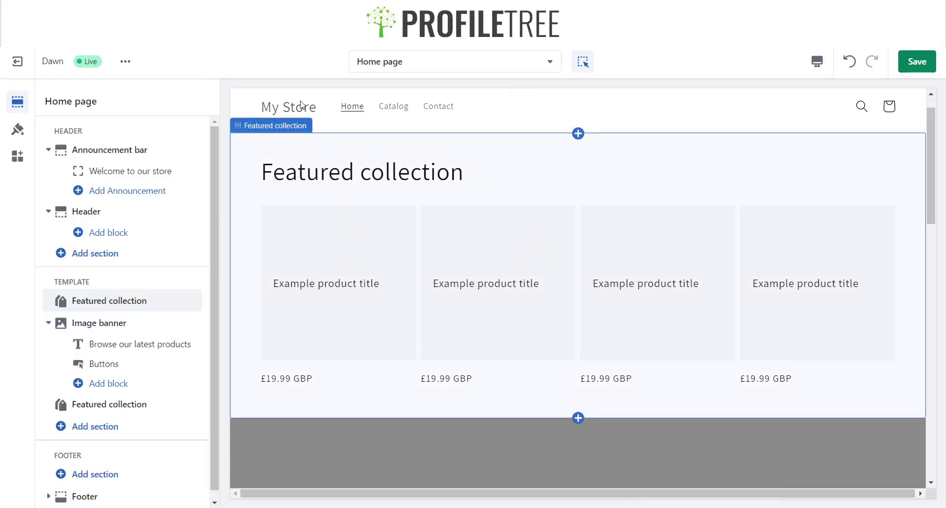
pyautogui.click(242, 126)
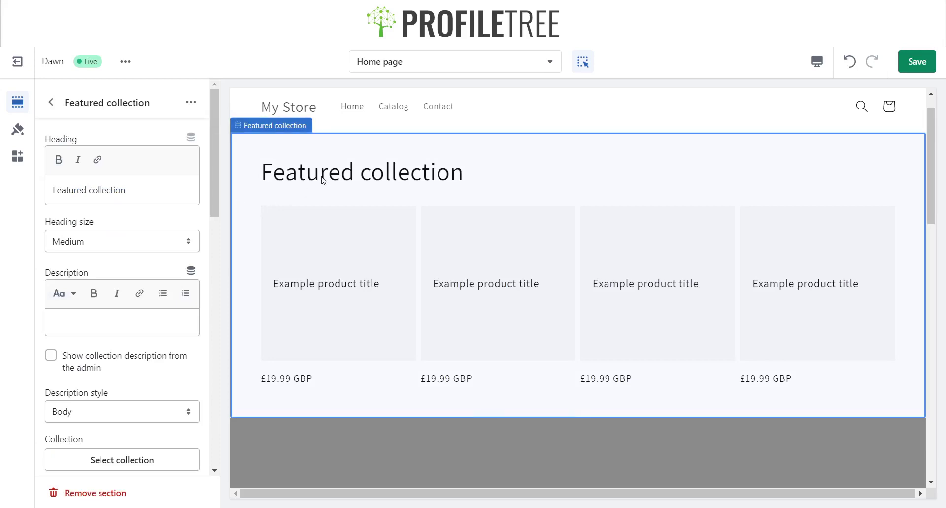
pyautogui.hotkey('ctrl', 'z')
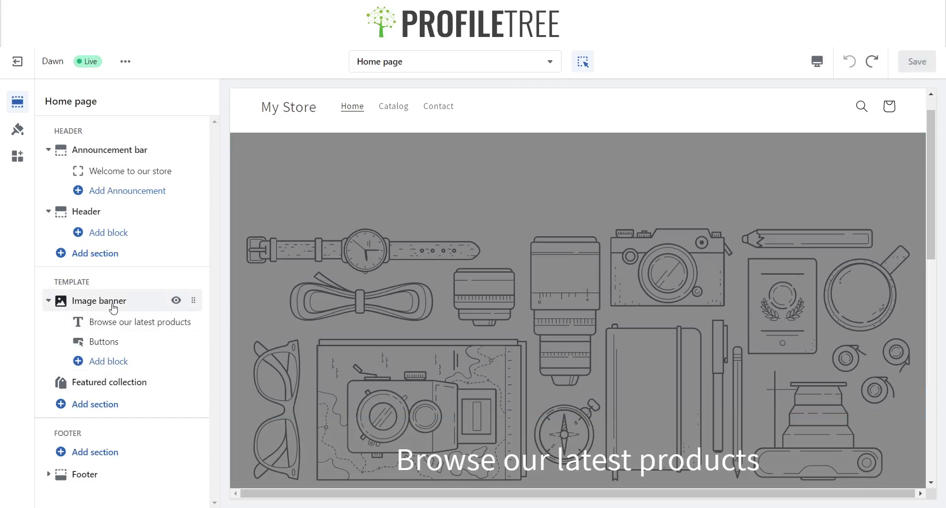
# Change the banner heading size to Small and back to Large, then show the heading block's options
pyautogui.click(488, 300)
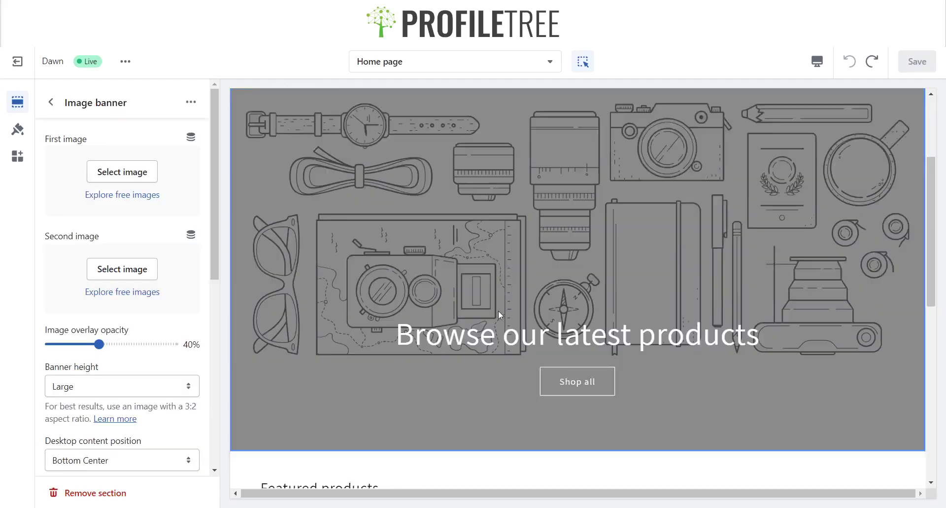
pyautogui.click(490, 311)
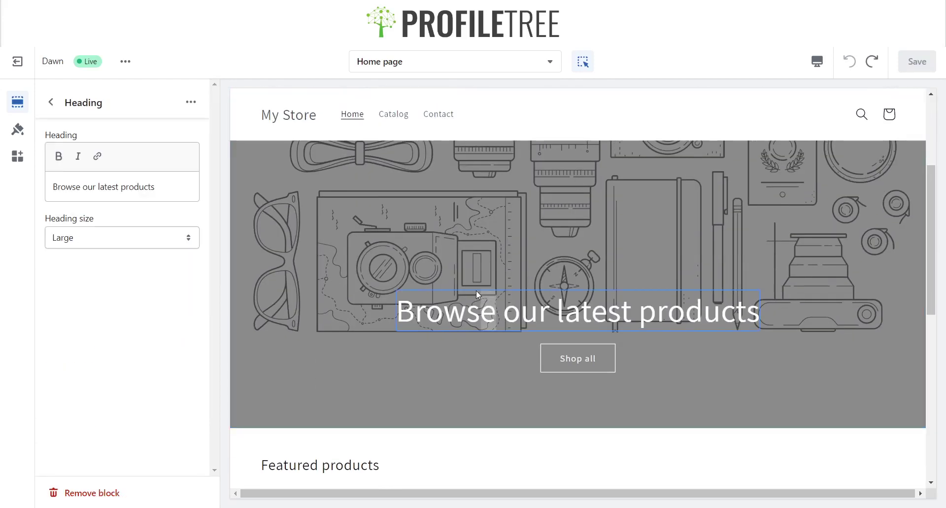
pyautogui.click(457, 267)
pyautogui.click(478, 308)
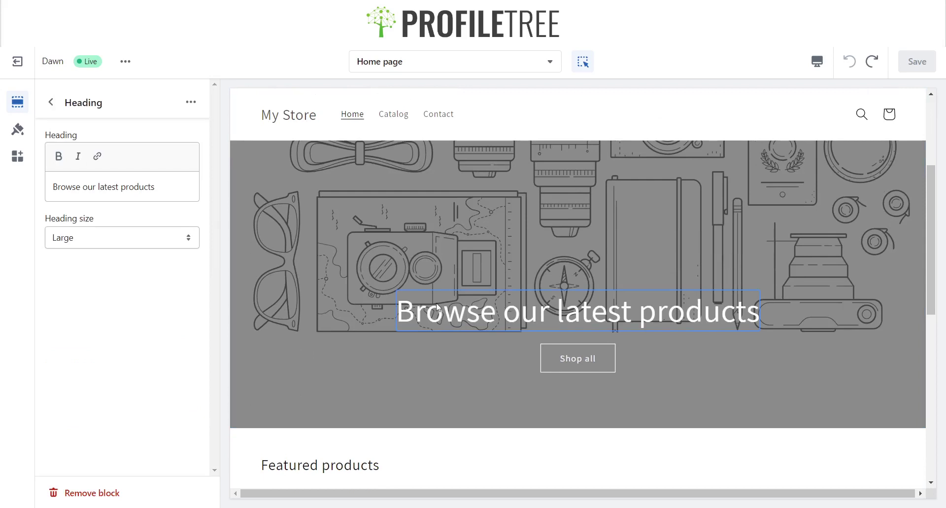
pyautogui.click(180, 244)
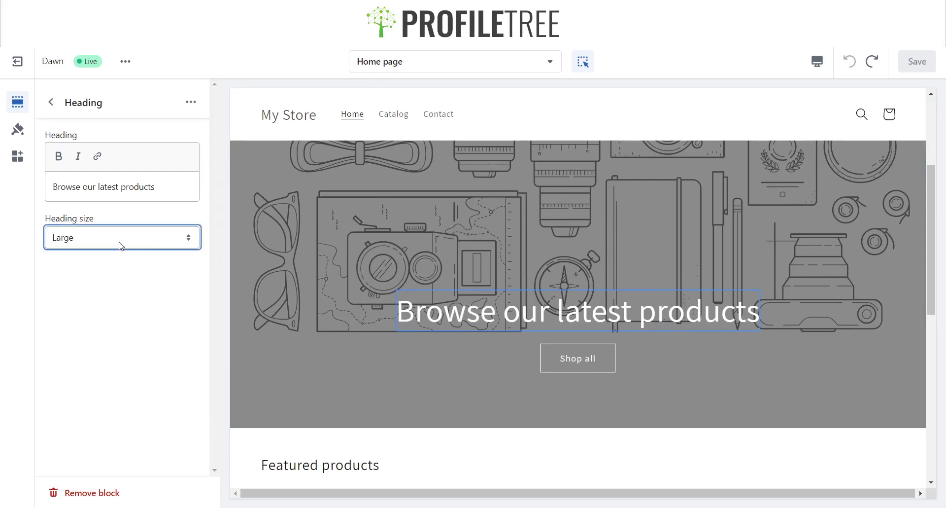
pyautogui.click(111, 257)
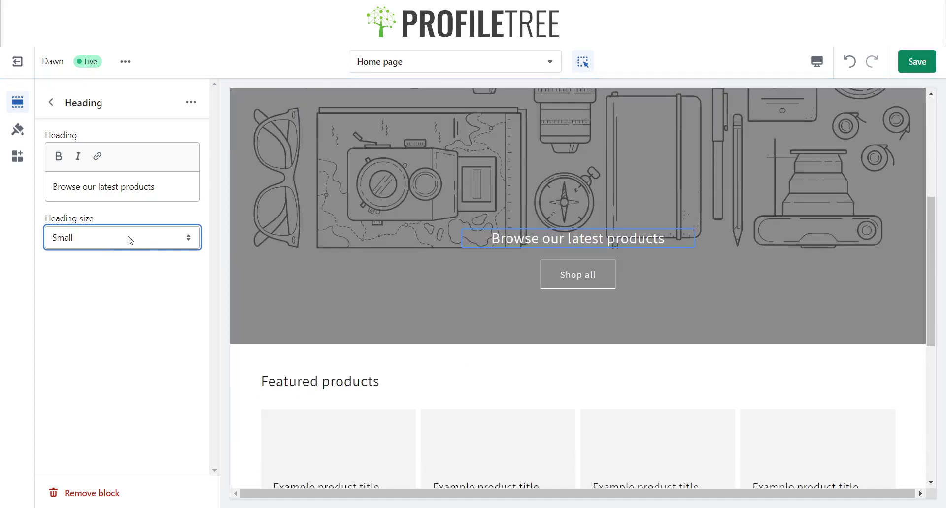
pyautogui.click(115, 278)
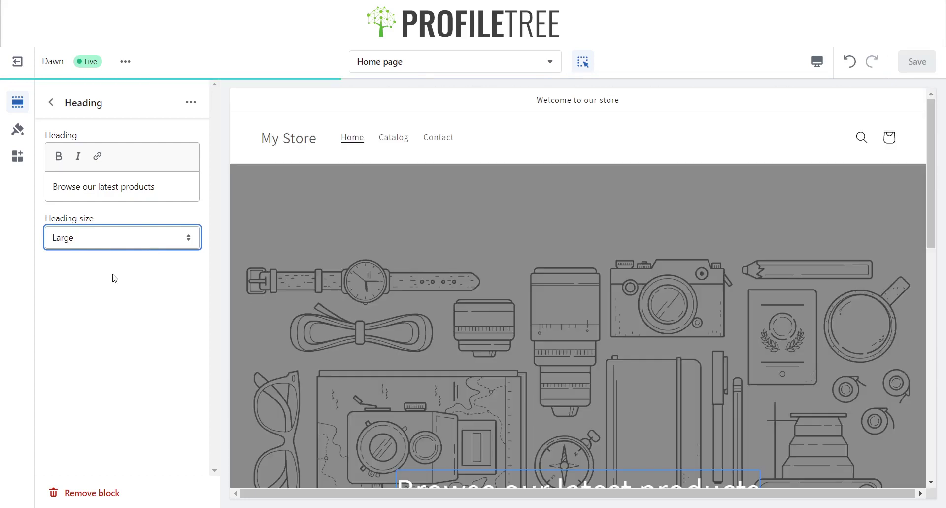
pyautogui.click(194, 102)
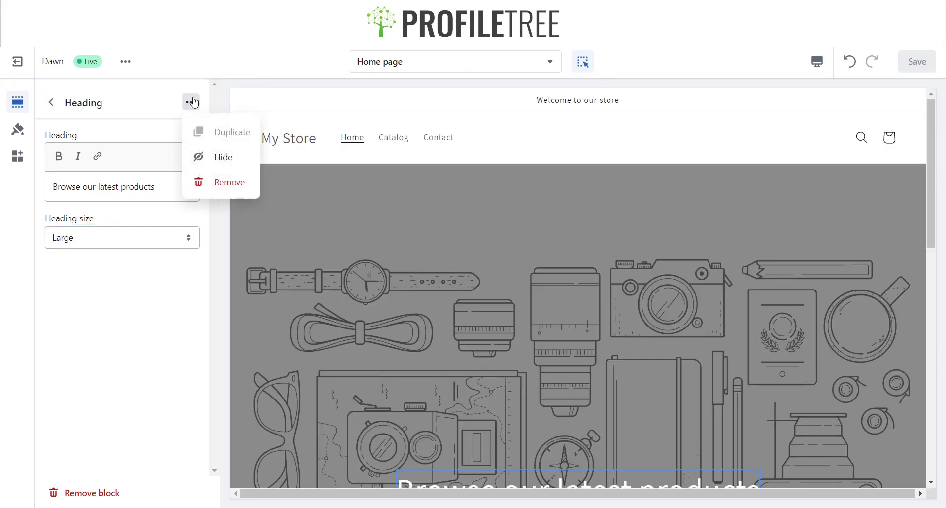
# Collapse Header and Announcement bar, toggling each hidden and then visible again
pyautogui.click(51, 102)
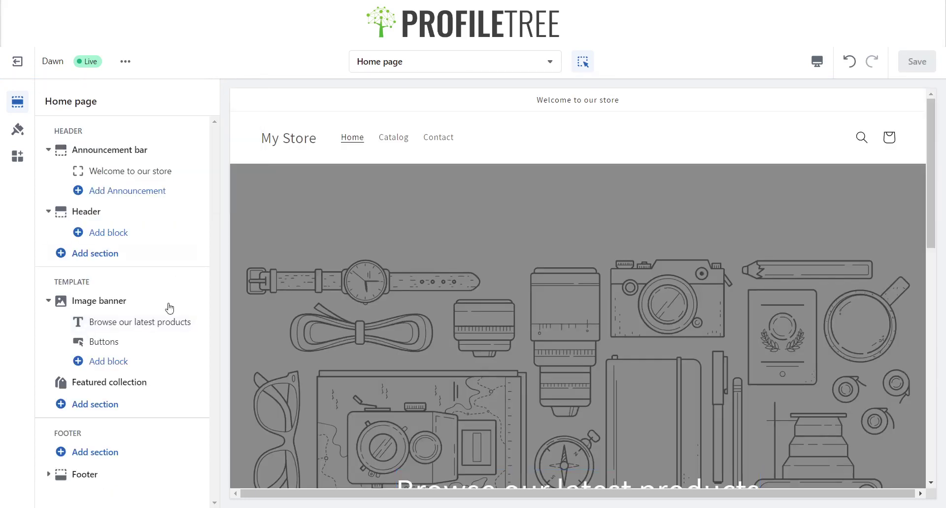
pyautogui.click(48, 211)
pyautogui.click(49, 150)
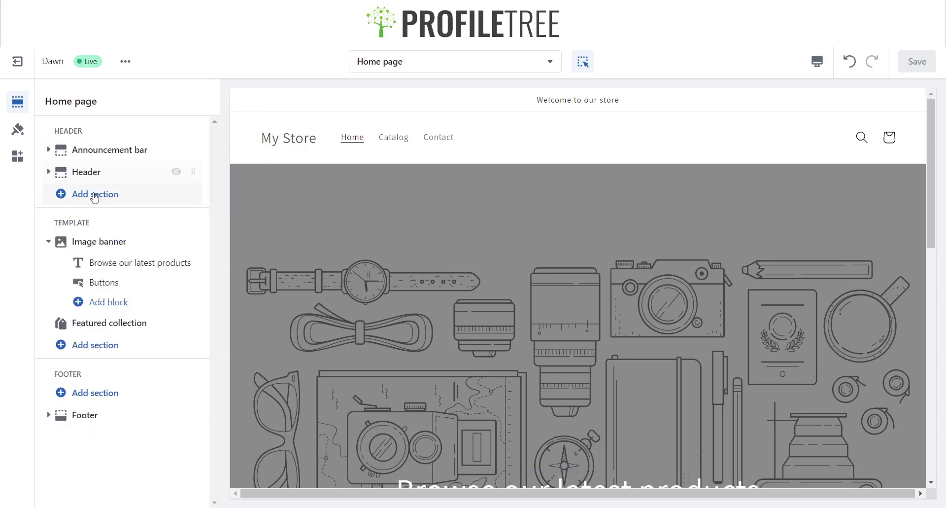
pyautogui.click(176, 149)
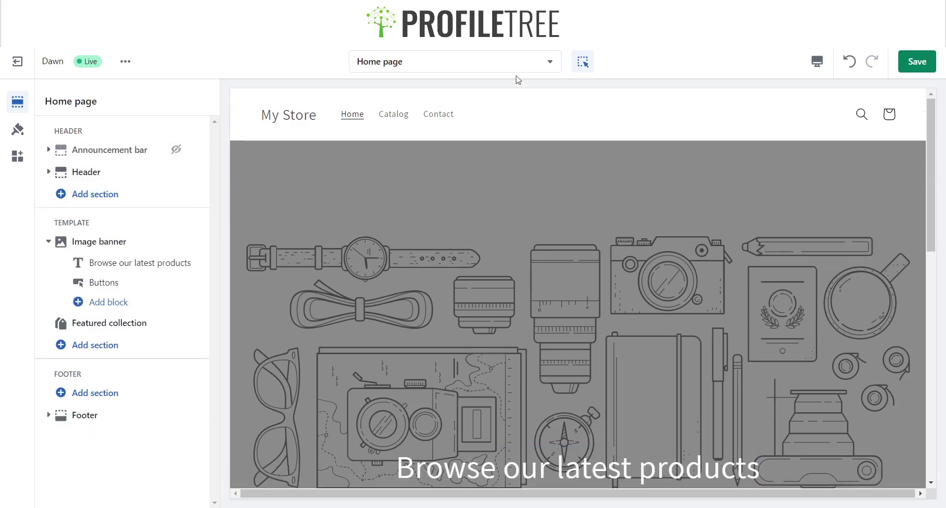
pyautogui.click(176, 149)
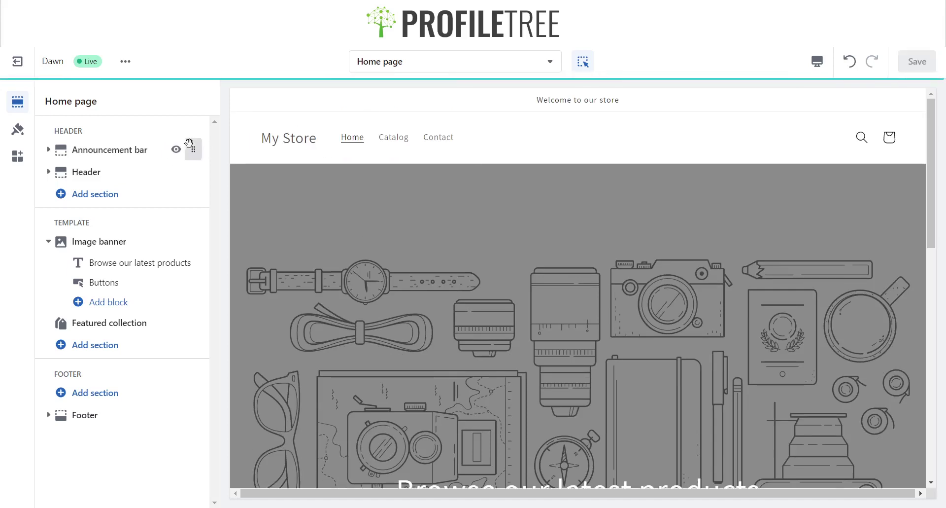
pyautogui.click(176, 172)
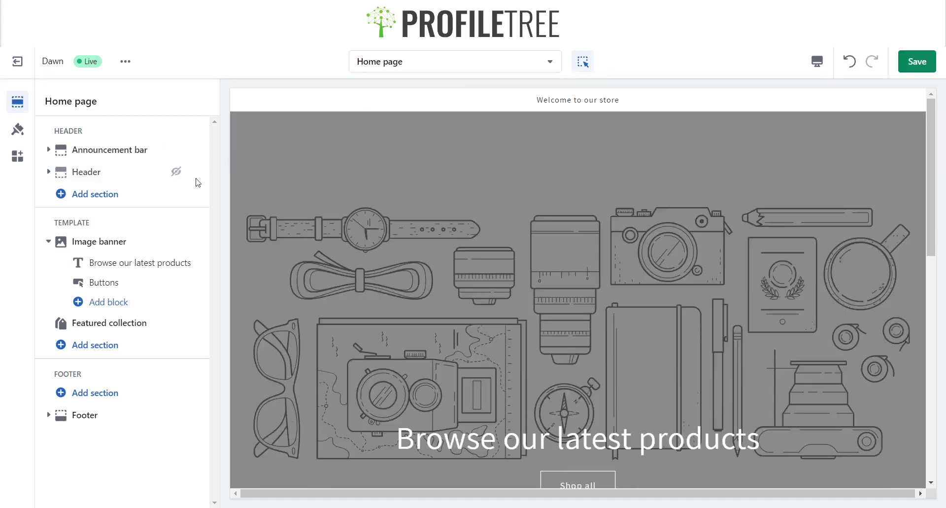
pyautogui.click(176, 172)
pyautogui.moveTo(190, 171); pyautogui.dragTo(195, 148)
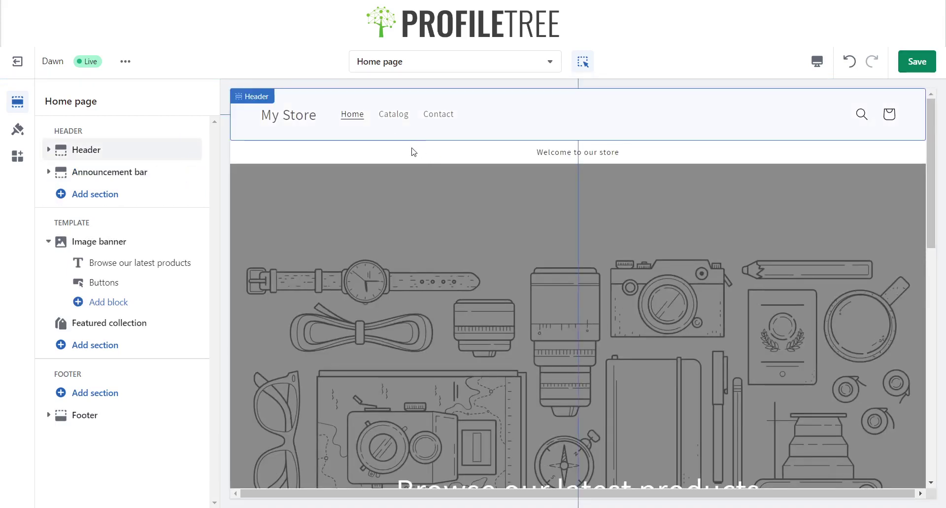
pyautogui.moveTo(190, 170); pyautogui.dragTo(194, 147)
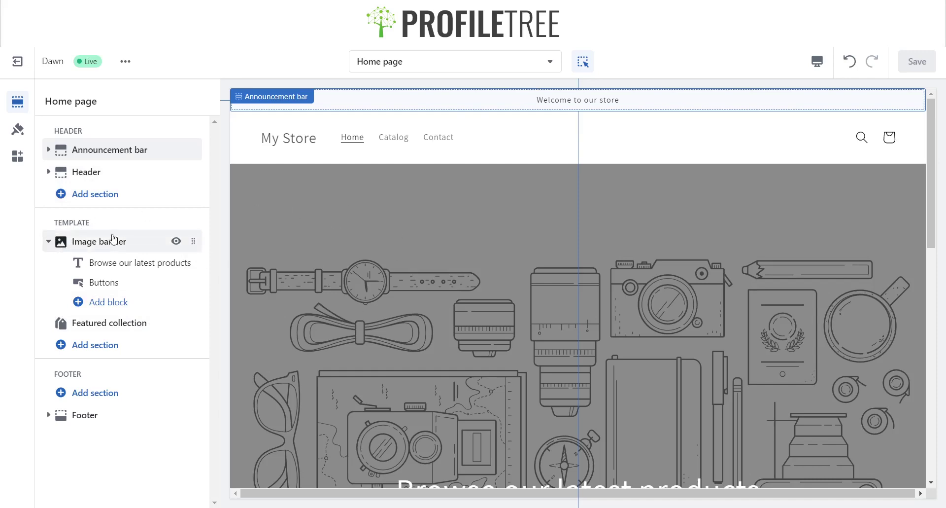
pyautogui.moveTo(195, 240)
pyautogui.mouseDown()
pyautogui.moveTo(201, 273)
pyautogui.moveTo(201, 249)
pyautogui.moveTo(184, 238)
pyautogui.mouseUp()
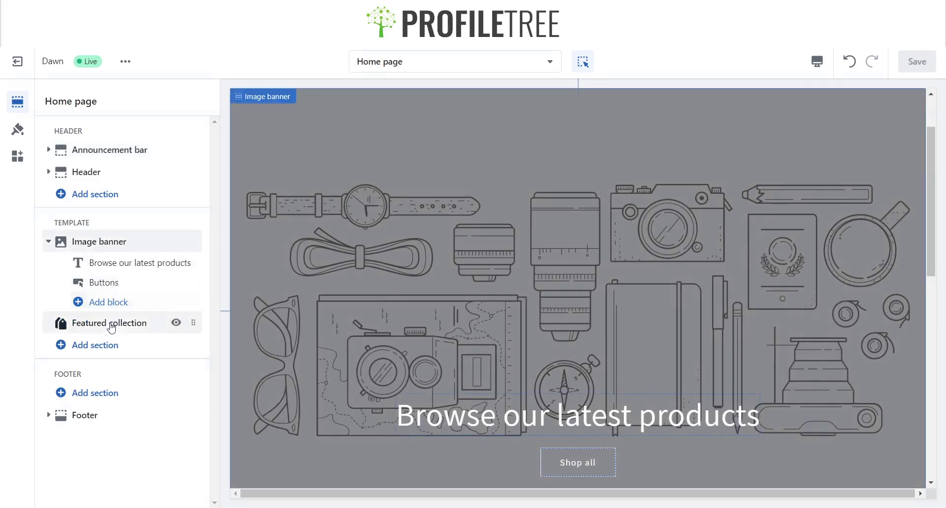
# Move between the heading and section list to reach the Image banner settings
pyautogui.click(133, 262)
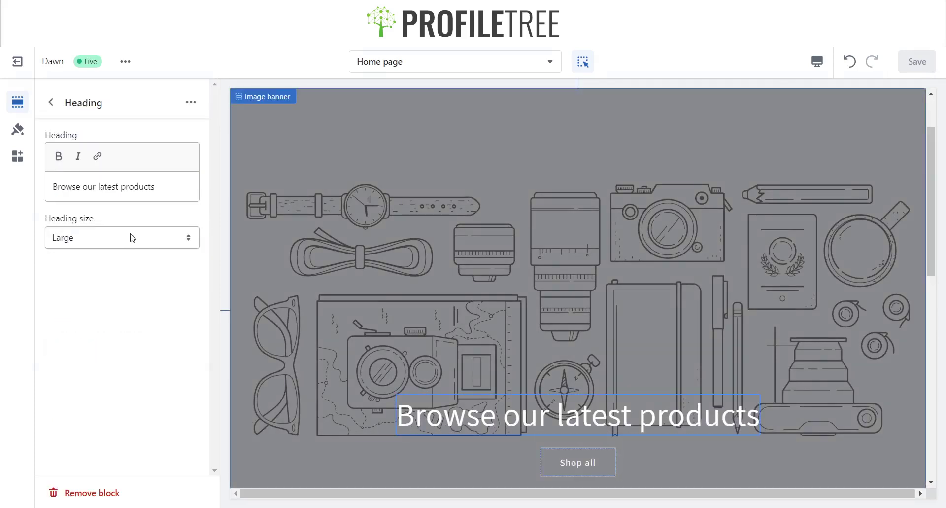
pyautogui.click(50, 101)
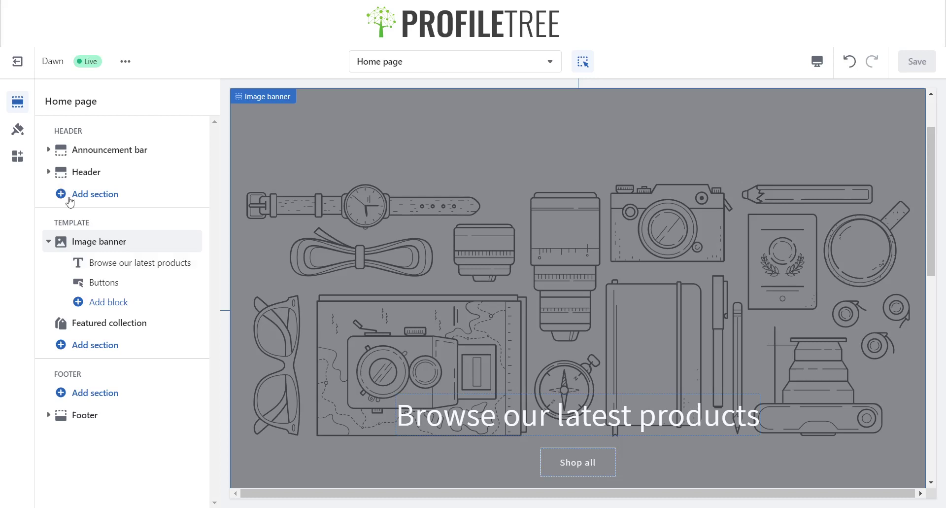
pyautogui.click(85, 246)
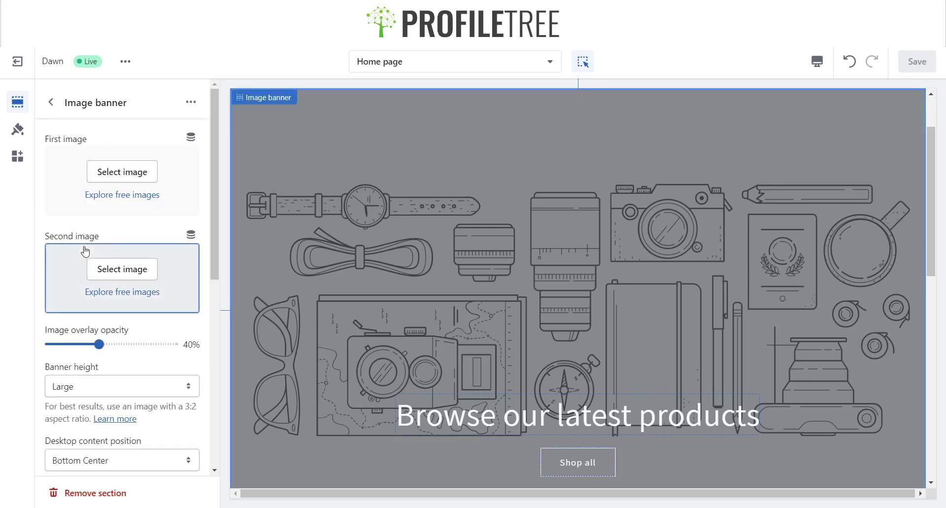
pyautogui.click(50, 102)
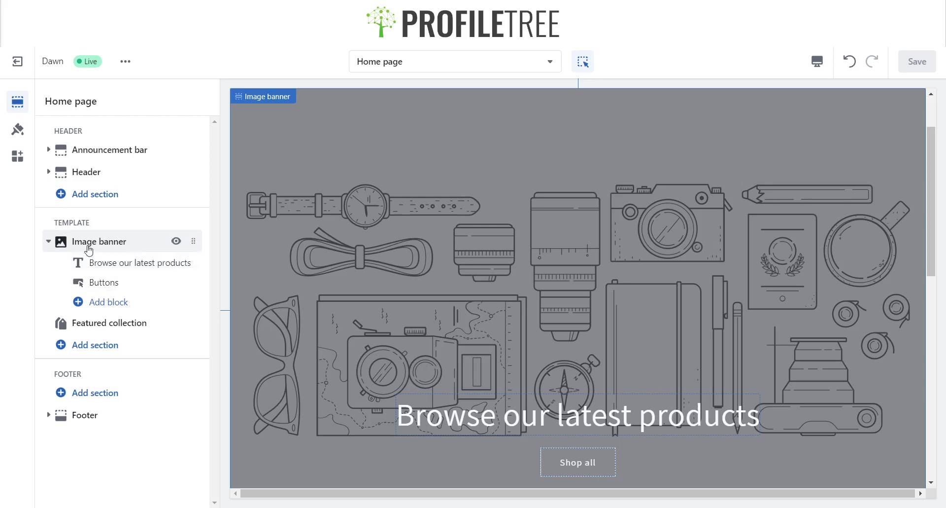
pyautogui.click(74, 241)
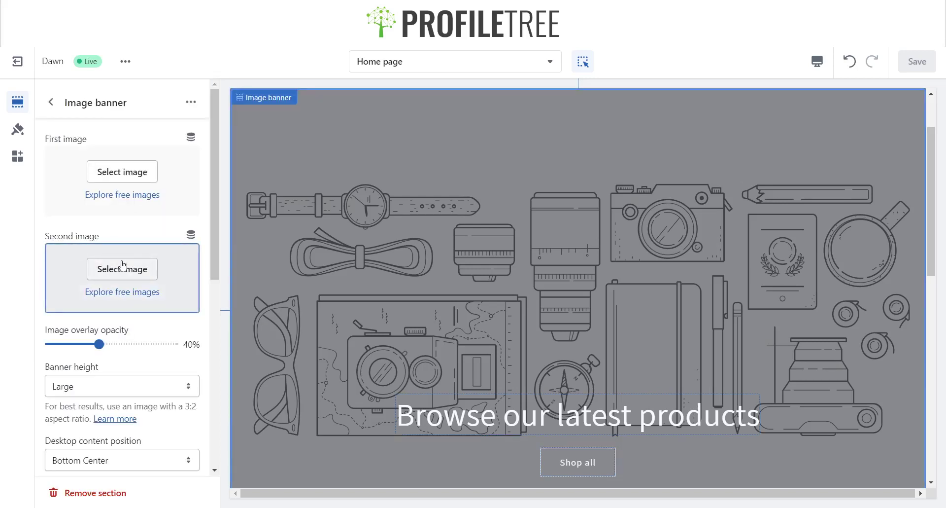
# Try Left and Right desktop content alignment on the banner, then revert to Center
pyautogui.scroll(-2, 205, 387)
pyautogui.scroll(-5, 120, 421)
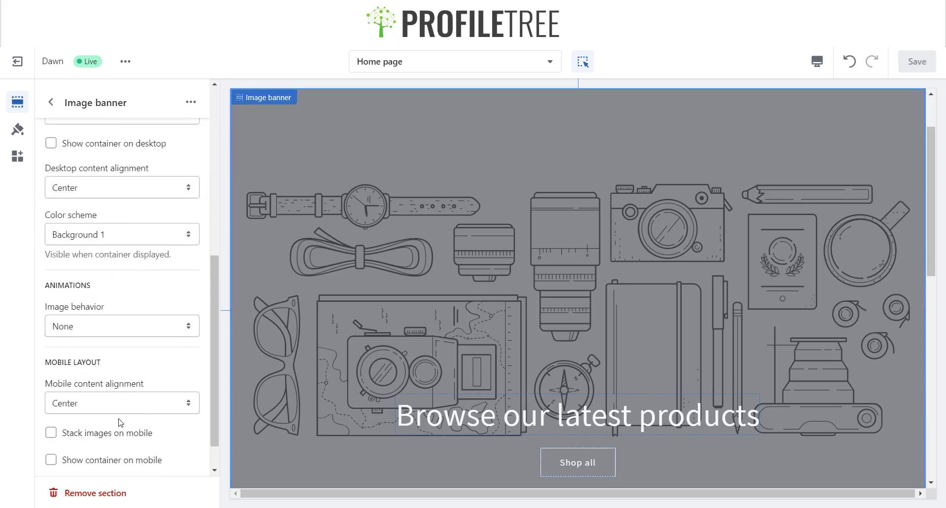
pyautogui.scroll(4, 117, 358)
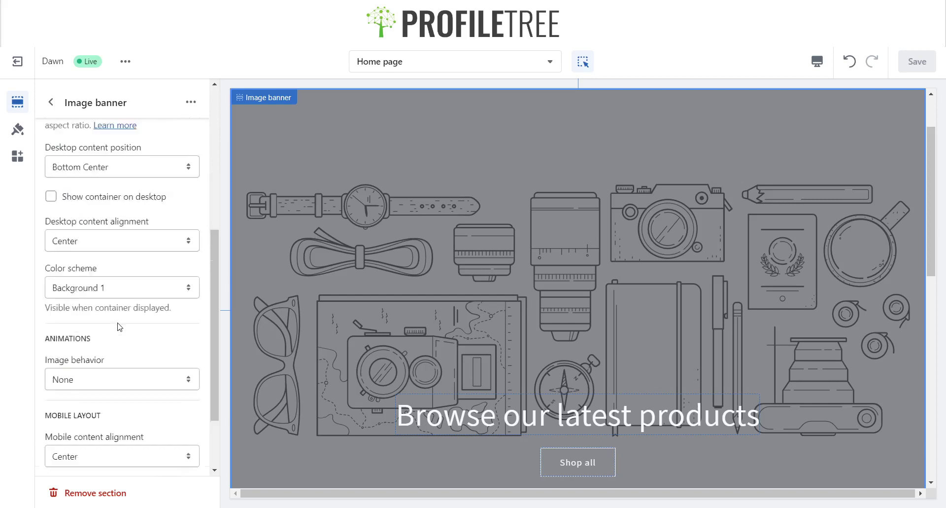
pyautogui.click(92, 361)
pyautogui.click(93, 384)
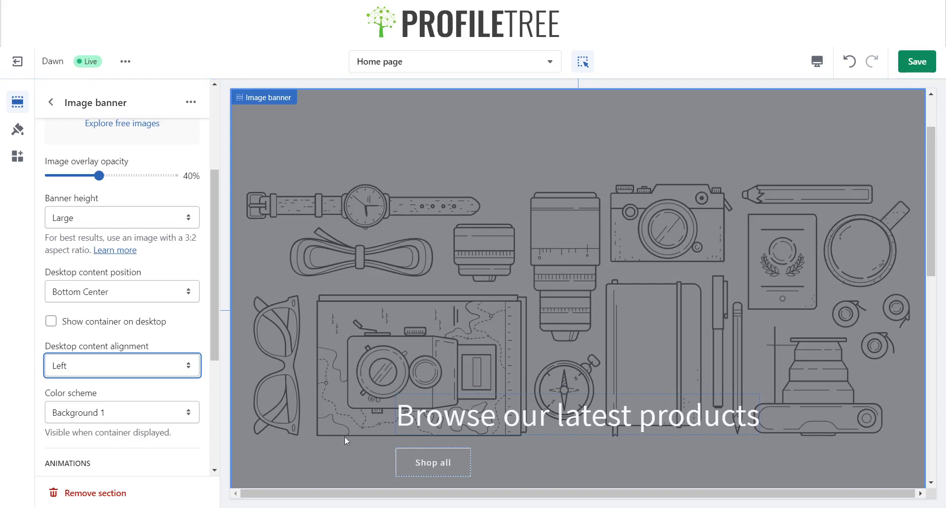
pyautogui.click(107, 403)
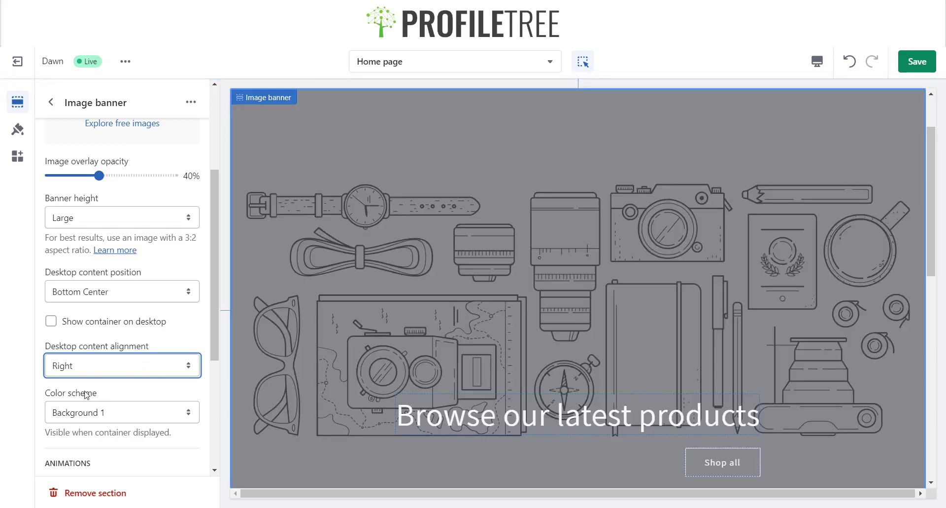
pyautogui.press('Up')
pyautogui.scroll(3, 74, 293)
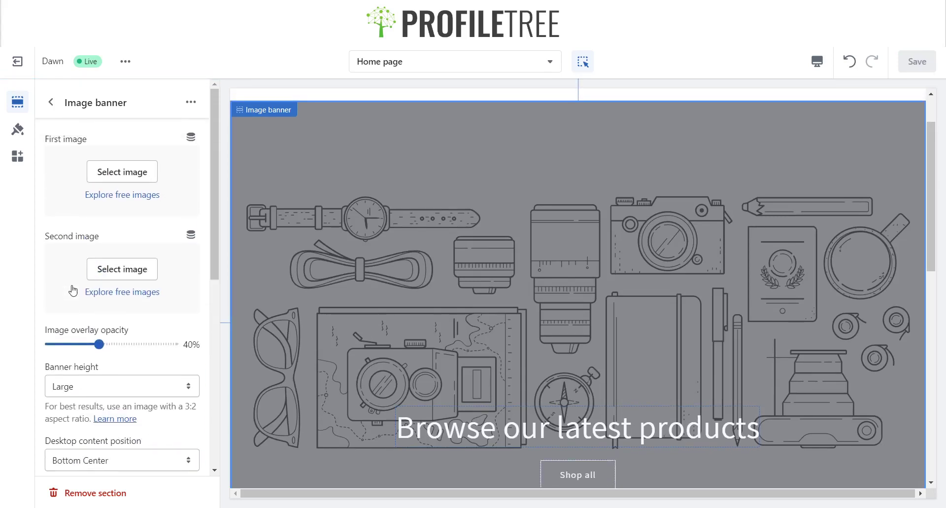
# Try Italic styling on the banner heading, then return to the section list
pyautogui.click(51, 103)
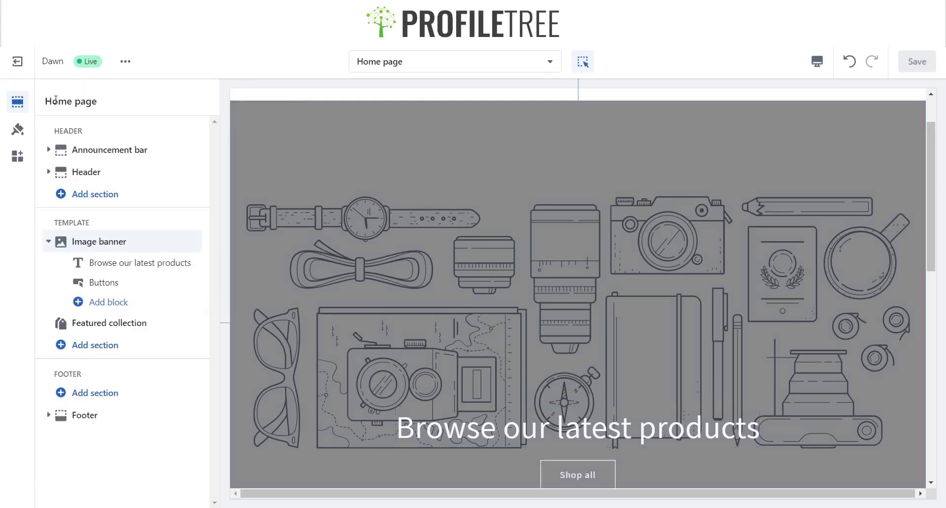
pyautogui.click(100, 265)
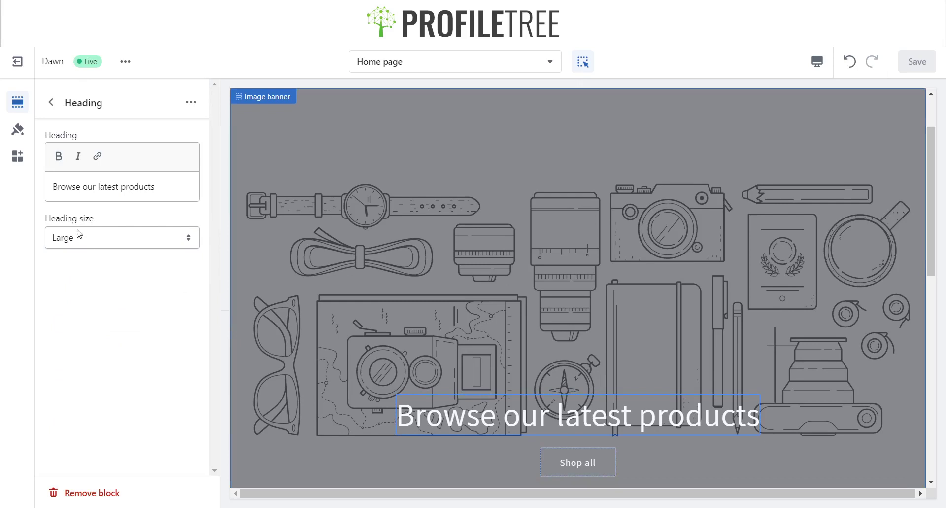
pyautogui.click(79, 157)
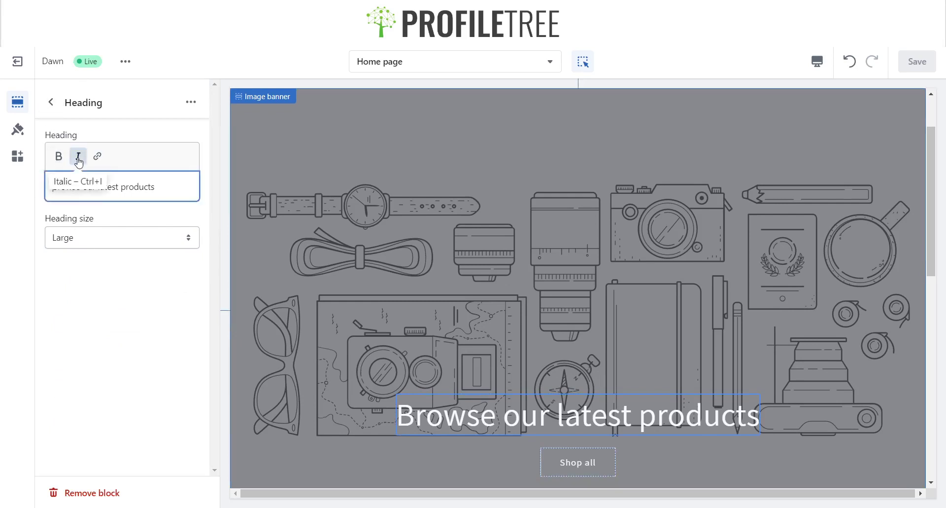
pyautogui.click(50, 102)
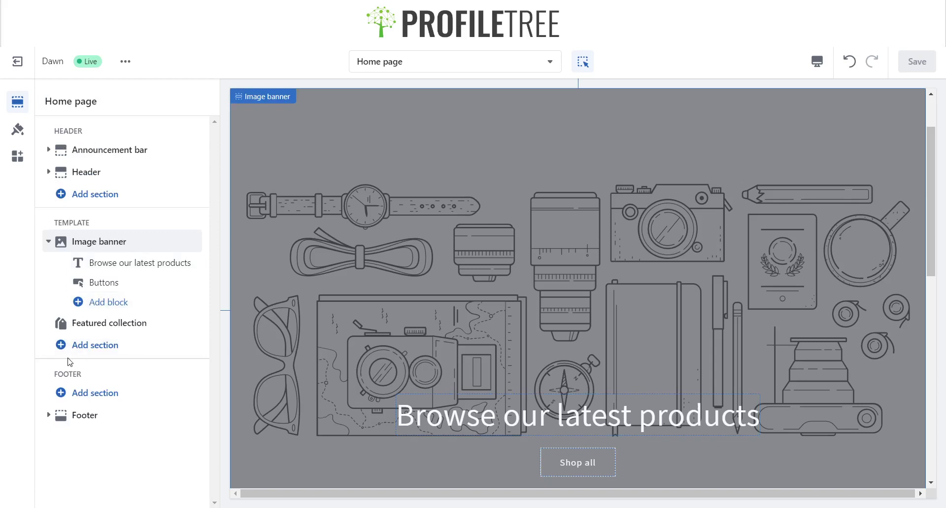
# View the sections available under Footer, then return to the Image banner settings
pyautogui.click(74, 392)
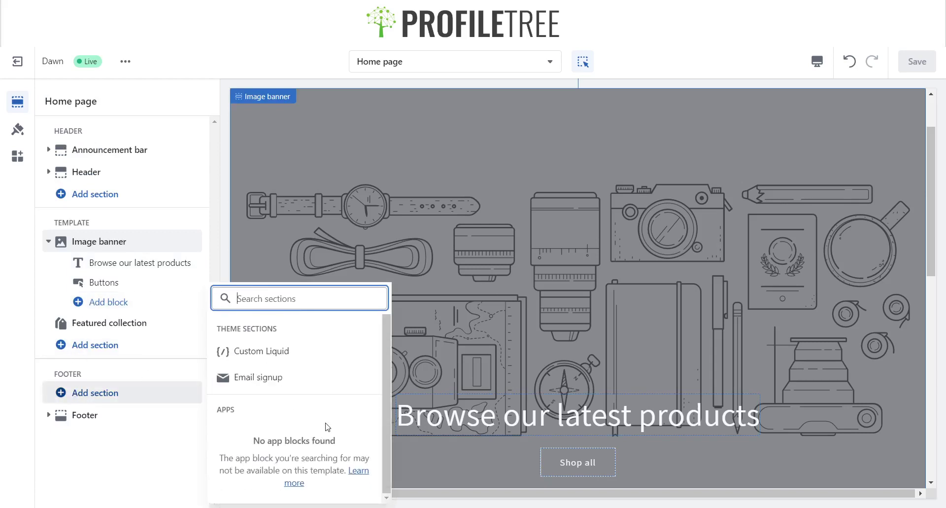
pyautogui.moveTo(242, 421); pyautogui.dragTo(211, 419)
pyautogui.click(235, 411)
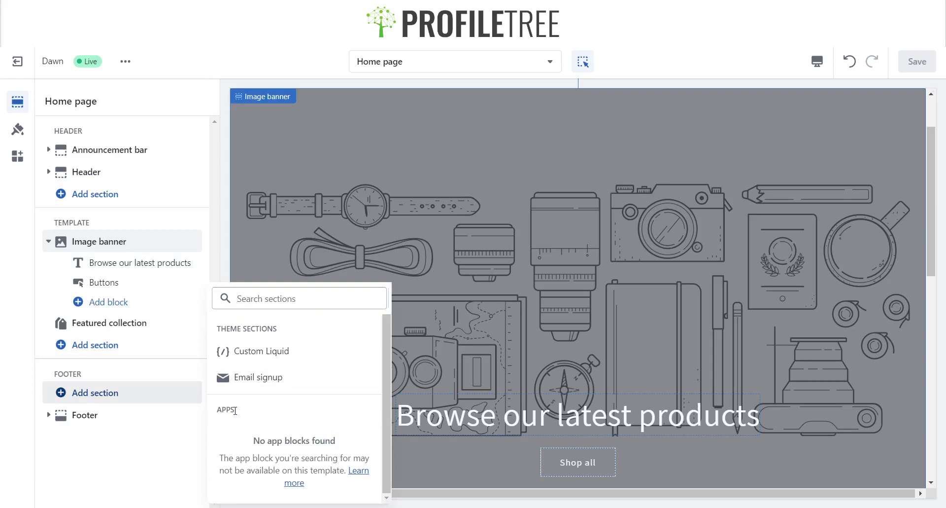
pyautogui.click(344, 225)
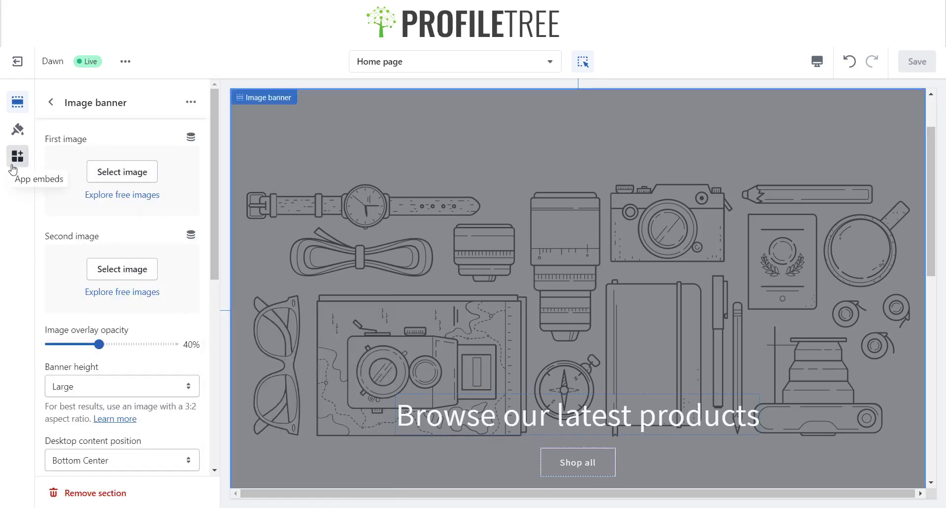
# From the App embeds panel, browse the App Store's apps built for Online Store 2.0 themes
pyautogui.click(17, 159)
pyautogui.click(124, 143)
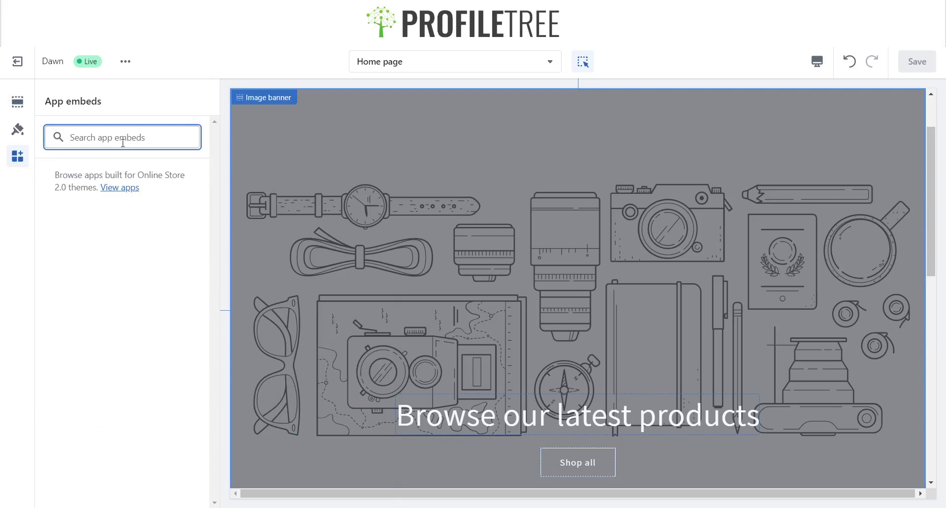
pyautogui.click(118, 189)
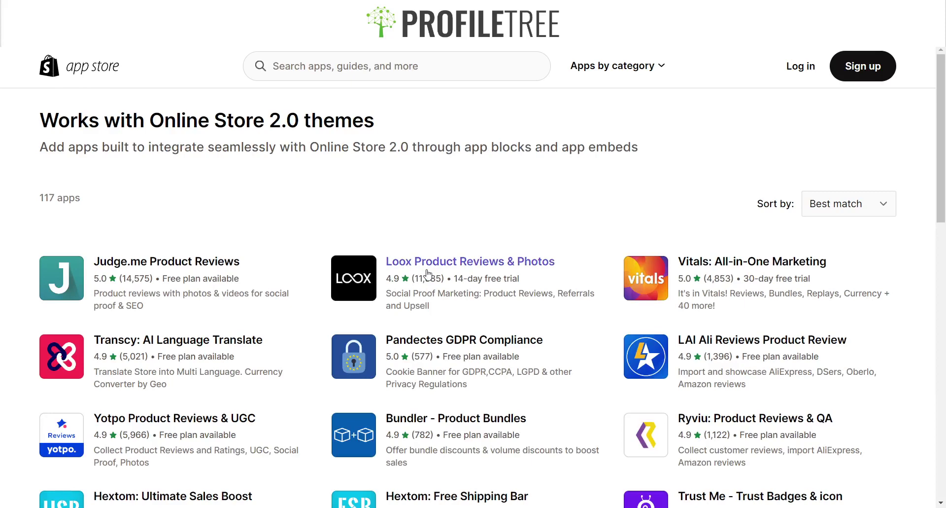
# Scroll the App Store list, then search the store for 'FAQs' apps
pyautogui.scroll(-1, 397, 267)
pyautogui.scroll(-3, 397, 266)
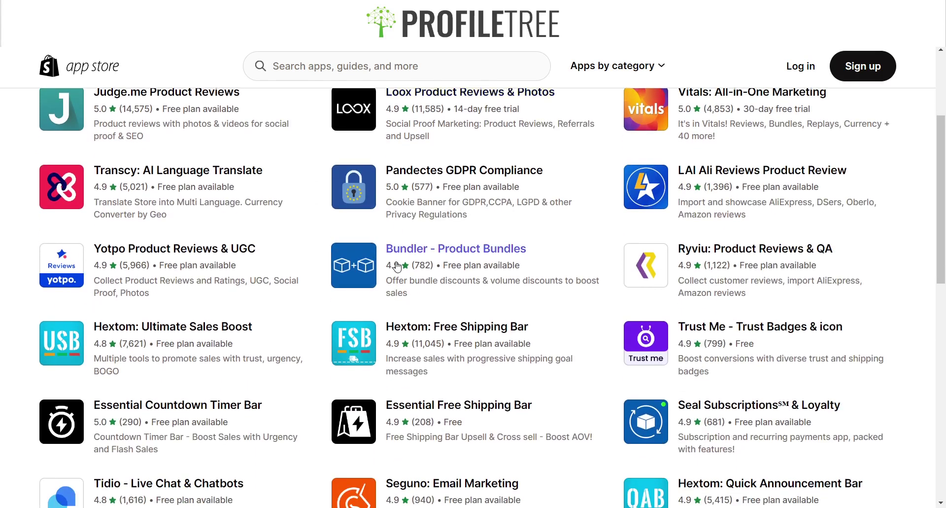
pyautogui.scroll(-3, 398, 267)
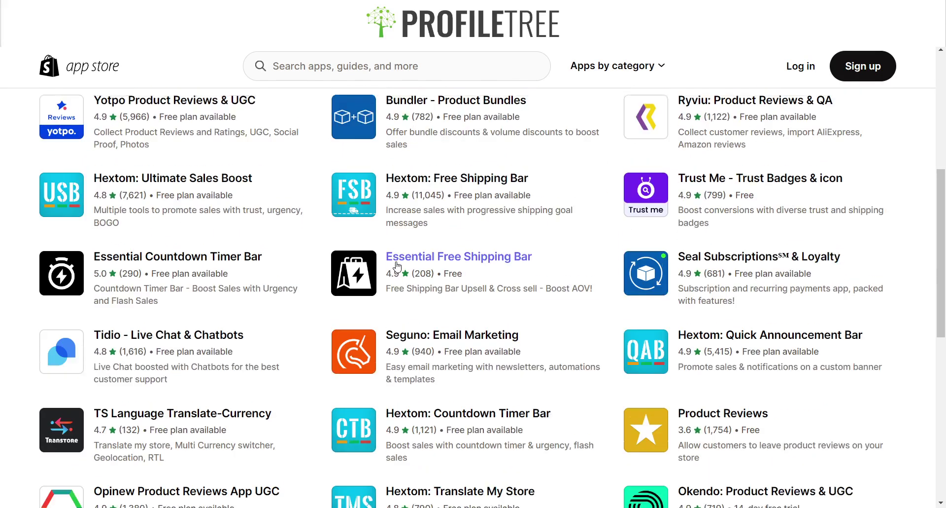
pyautogui.click(342, 73)
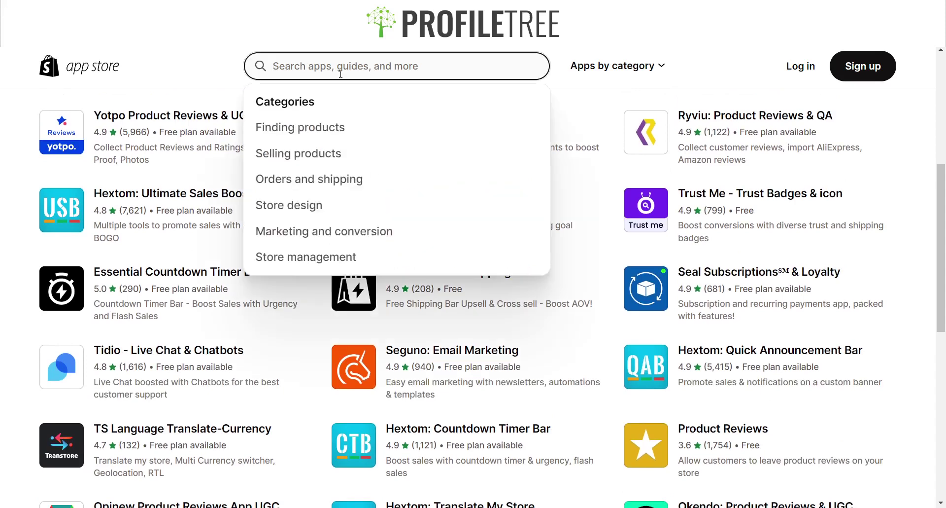
pyautogui.write('FAQs')
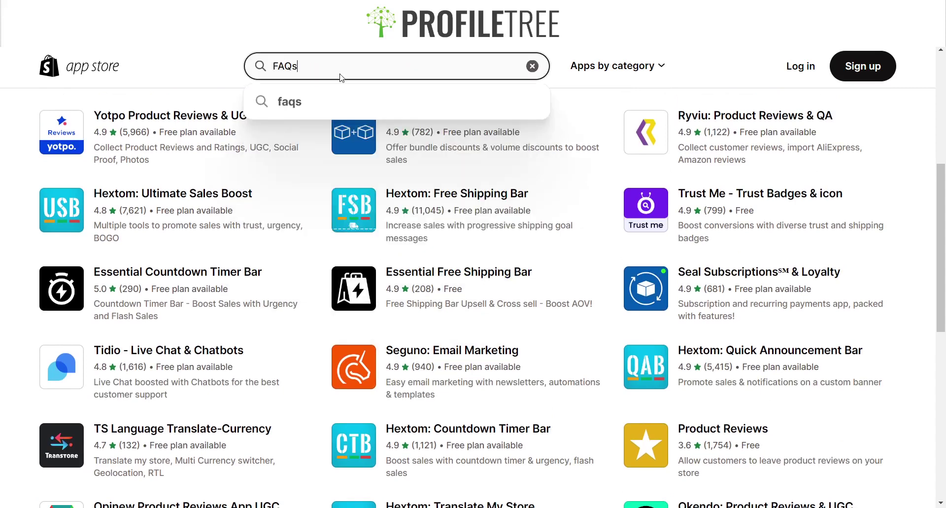
pyautogui.press('Return')
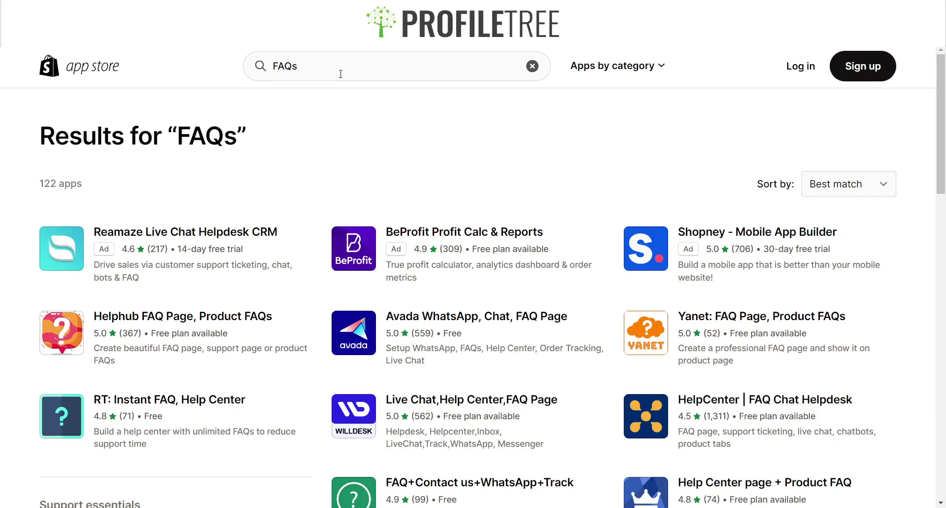
# Preview the Helphub FAQ Page app and its first screenshot, then go back to the FAQs results
pyautogui.click(165, 323)
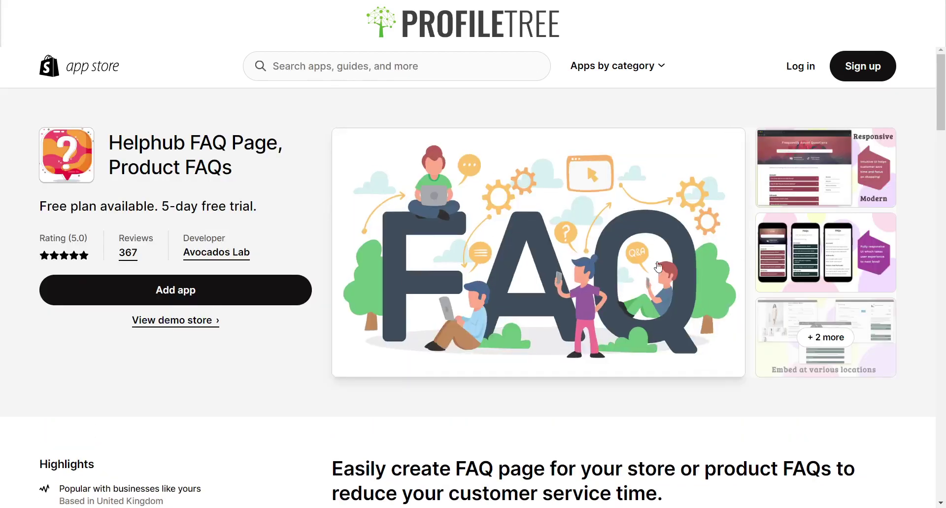
pyautogui.click(805, 210)
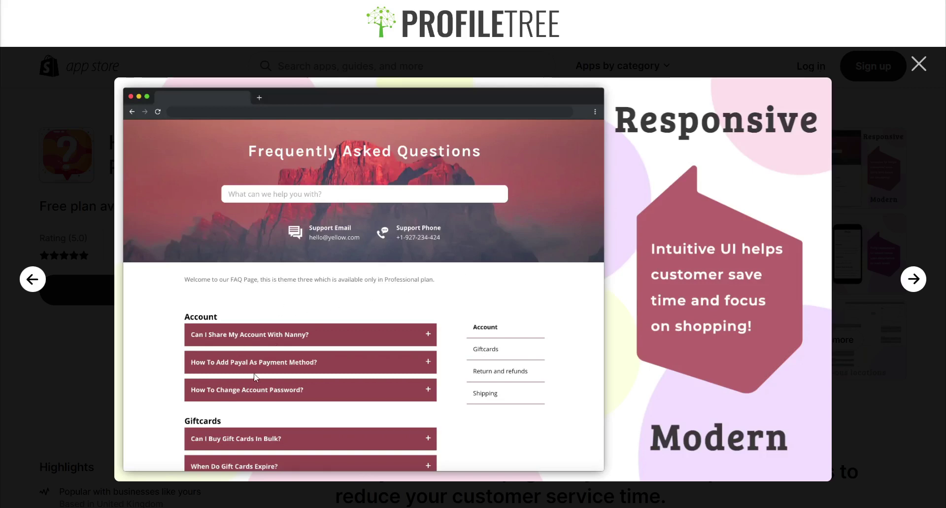
pyautogui.click(912, 67)
pyautogui.hotkey('alt', 'Left')
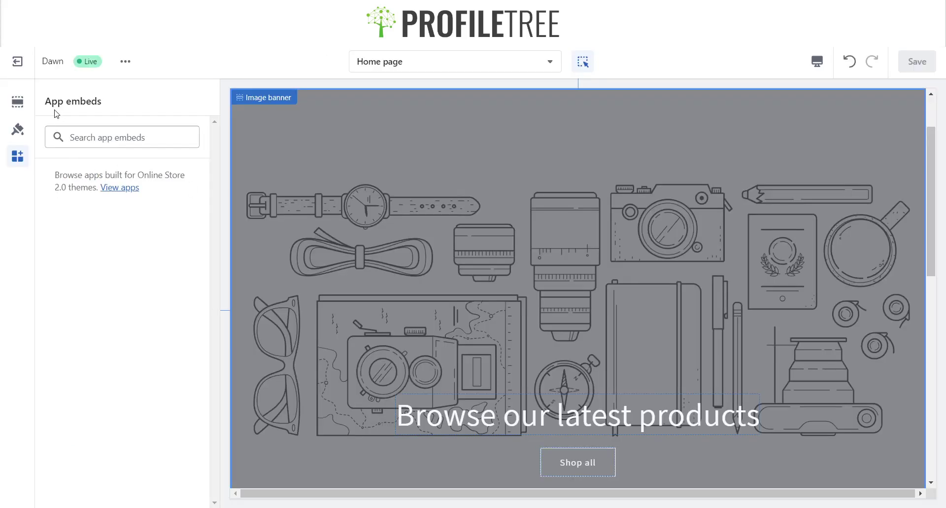
# Switch from the sections list to Dawn's global Theme settings panel and scroll through it
pyautogui.click(19, 108)
pyautogui.click(18, 132)
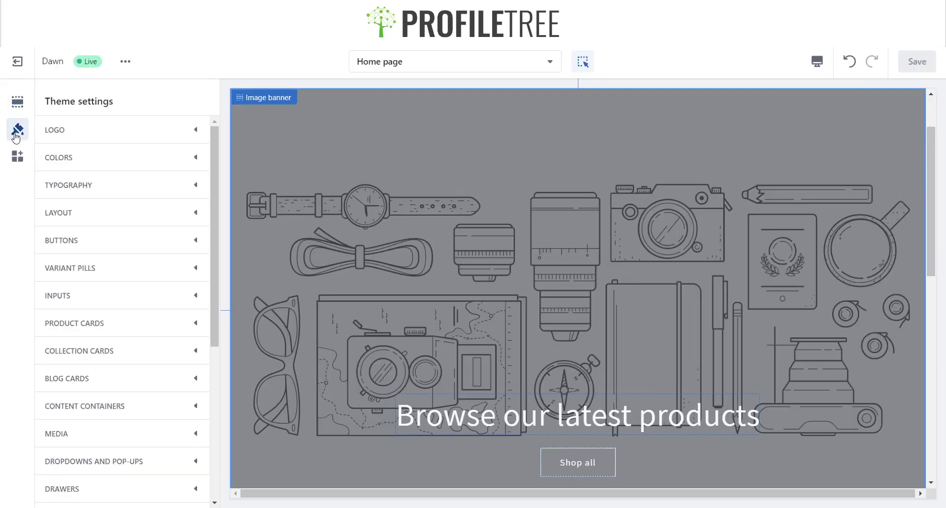
pyautogui.scroll(-3, 62, 365)
pyautogui.scroll(-3, 64, 370)
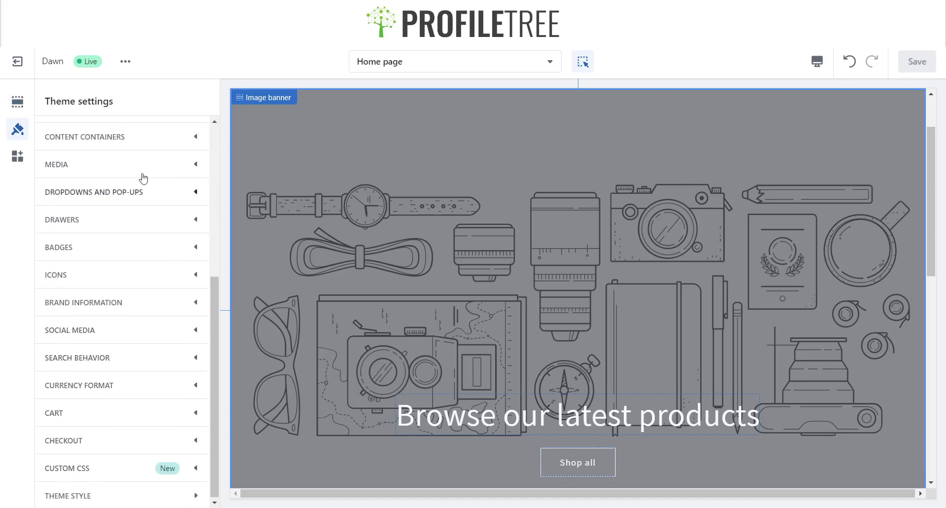
pyautogui.scroll(5, 122, 190)
# Expand and collapse the LOGO and CUSTOM CSS theme settings groups to check their options
pyautogui.click(81, 132)
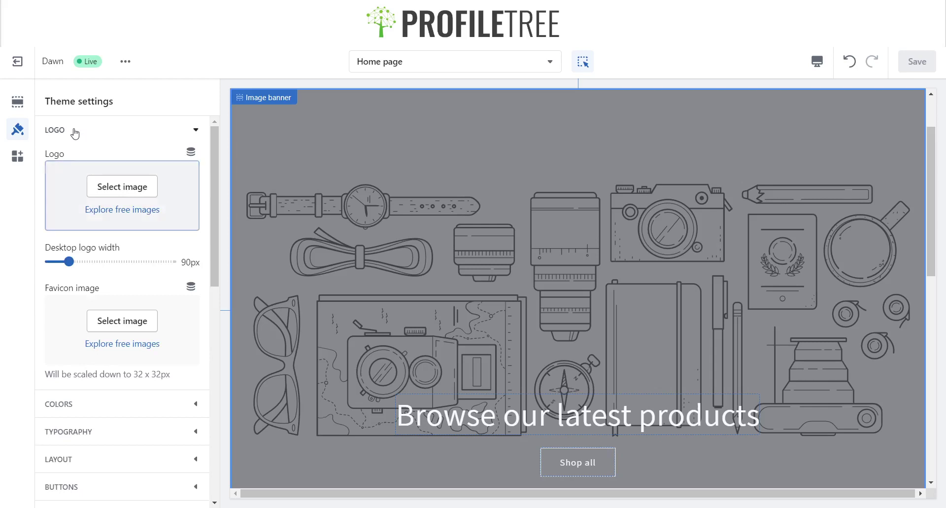
pyautogui.click(72, 131)
pyautogui.scroll(-5, 93, 302)
pyautogui.click(73, 457)
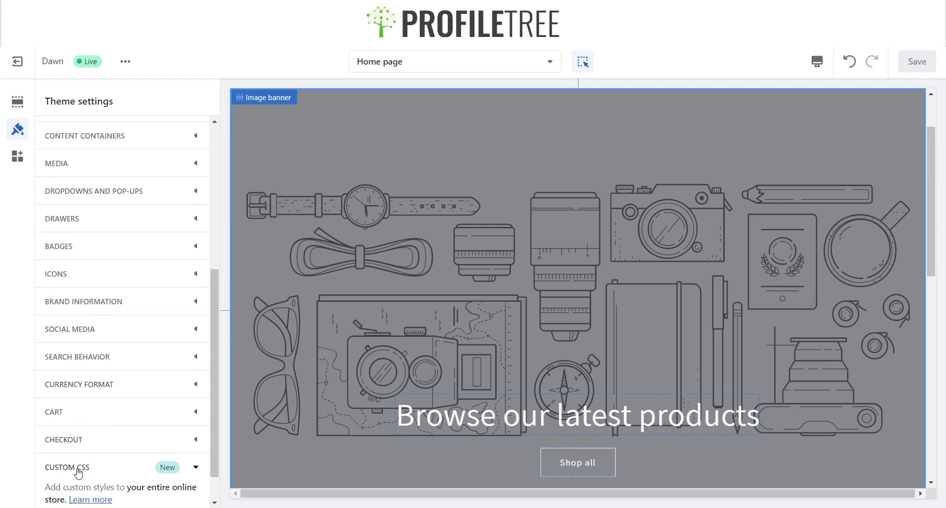
pyautogui.click(101, 382)
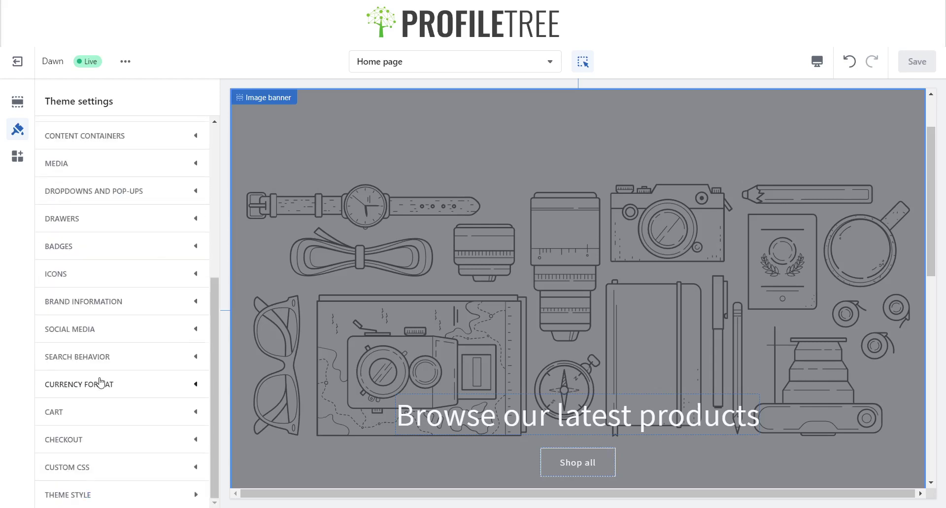
pyautogui.scroll(2, 433, 217)
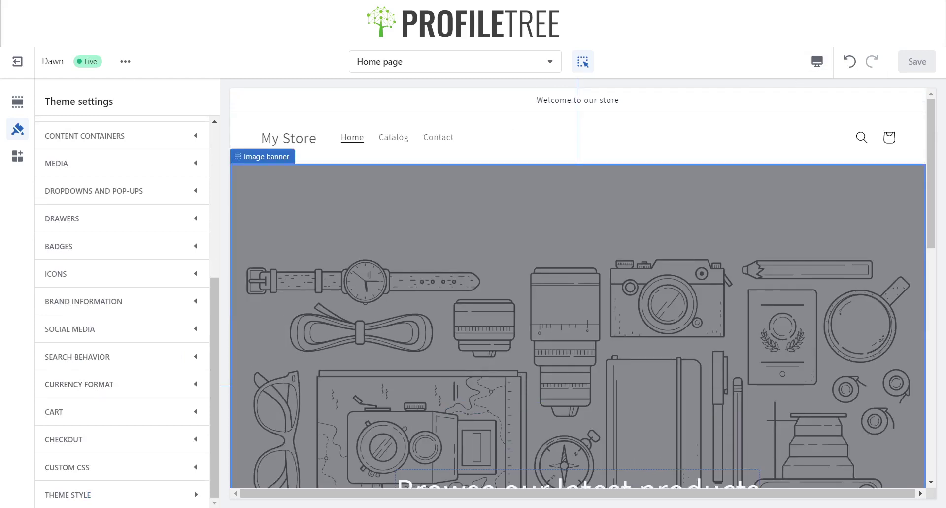
# Exit the theme editor and review the admin Home setup guide showing 1 of 6 tasks complete
pyautogui.click(11, 69)
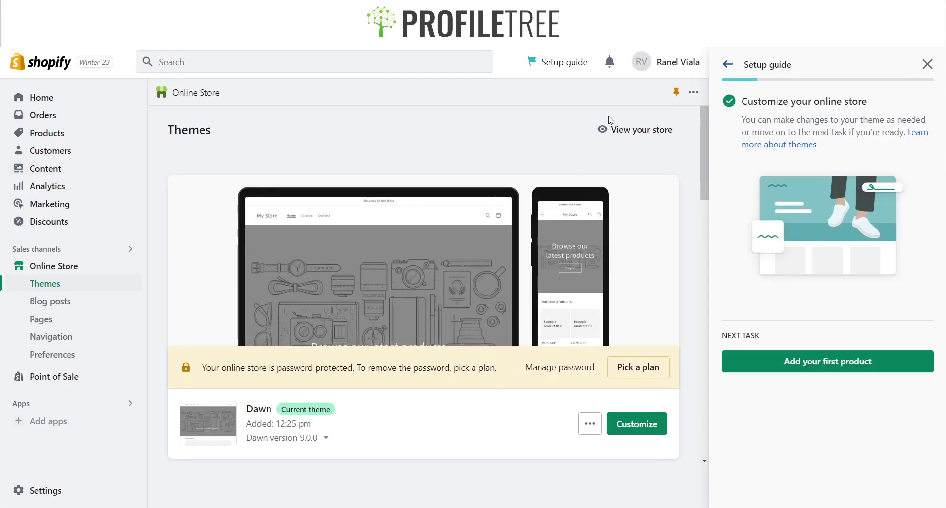
pyautogui.click(927, 65)
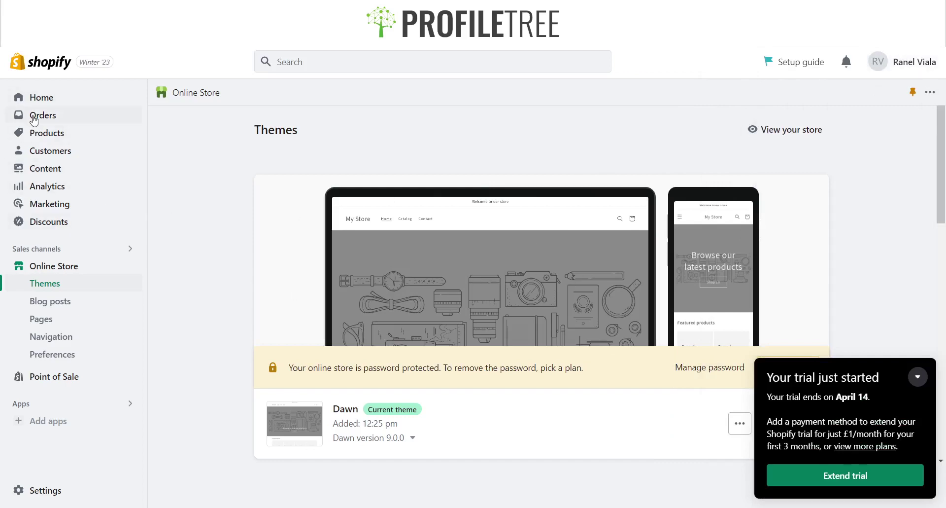
pyautogui.click(38, 101)
pyautogui.scroll(-2, 351, 481)
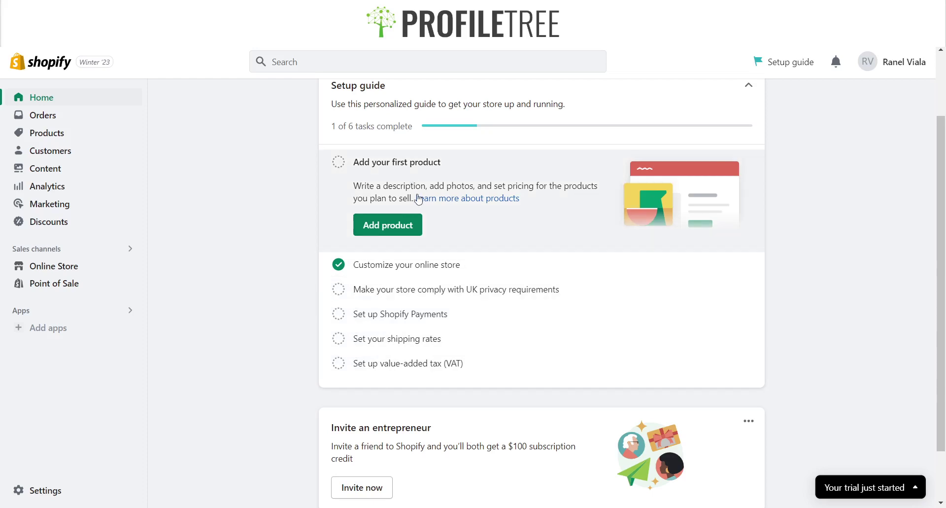
pyautogui.scroll(-1, 379, 269)
pyautogui.scroll(2, 375, 353)
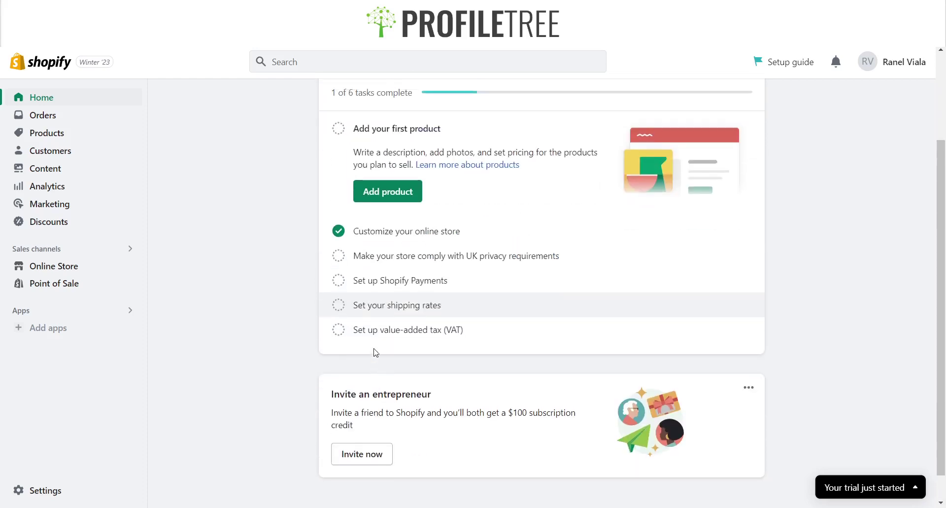
pyautogui.scroll(1, 298, 361)
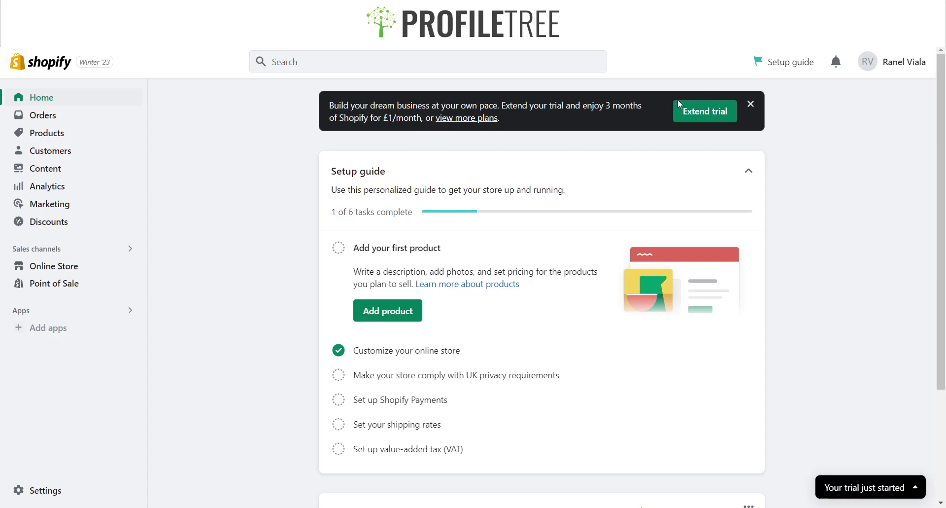
# Compare the Basic, Shopify, Advanced and Starter plans, each £1 GBP/month for 3 months
pyautogui.click(459, 120)
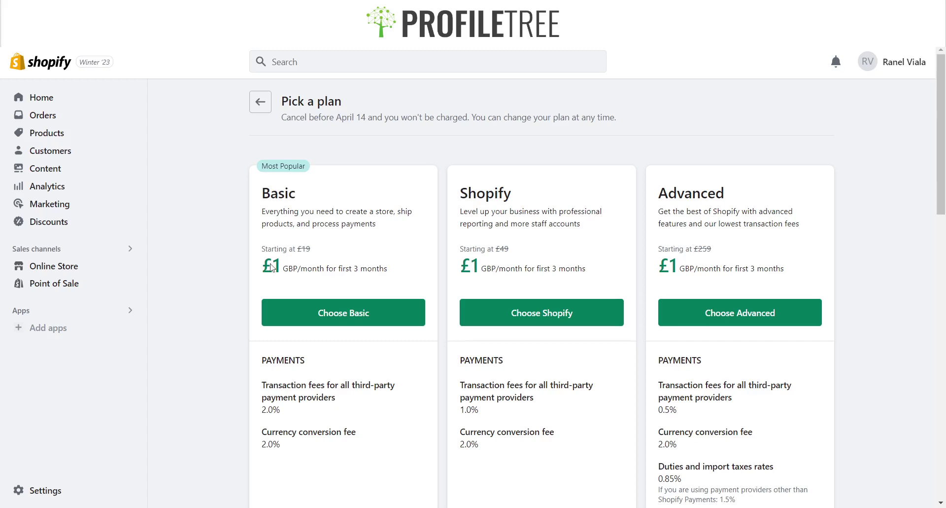
pyautogui.scroll(-9, 245, 292)
pyautogui.scroll(3, 245, 292)
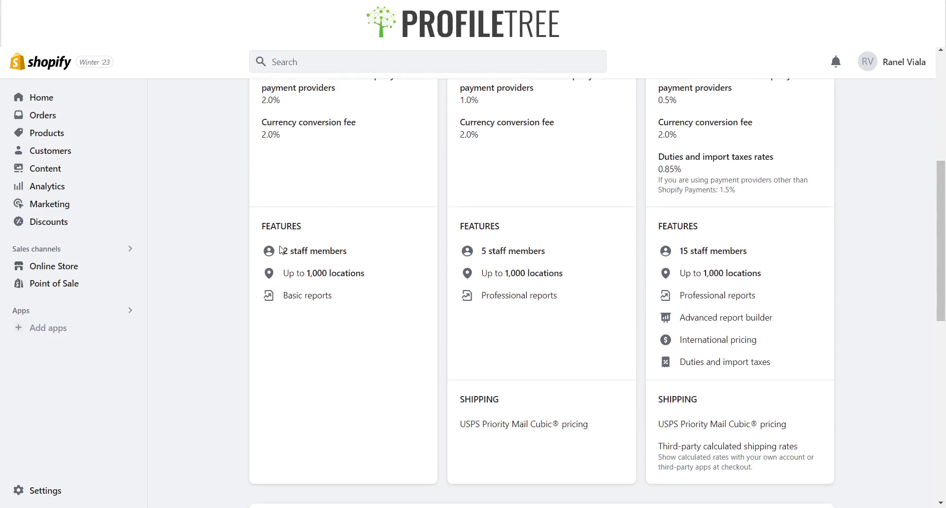
pyautogui.scroll(-7, 252, 284)
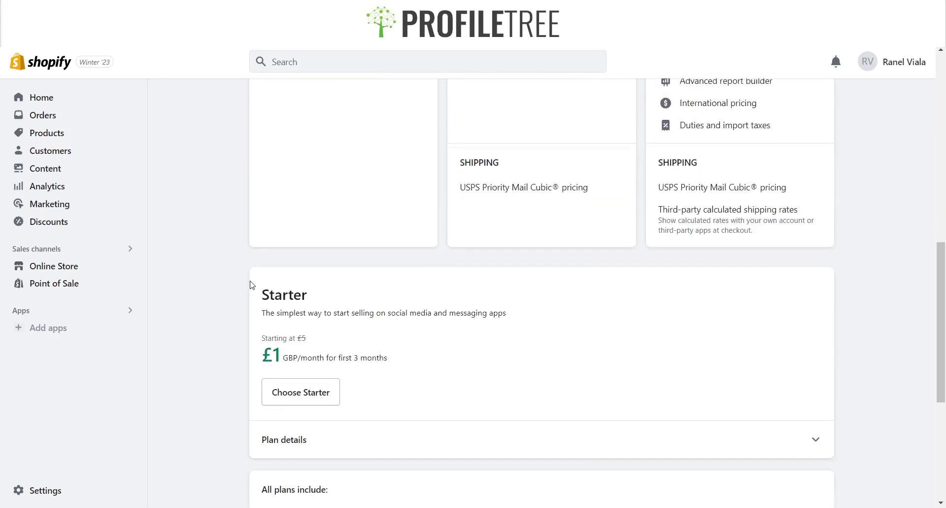
pyautogui.scroll(10, 252, 284)
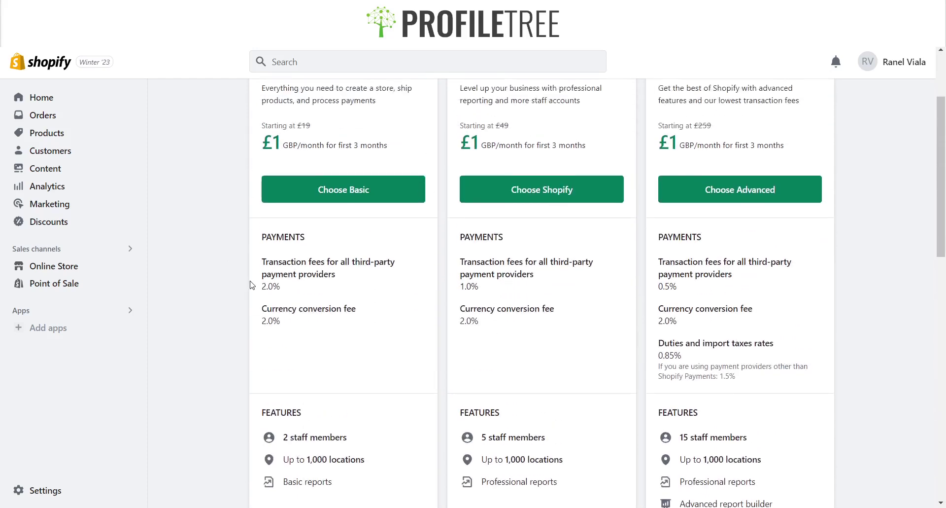